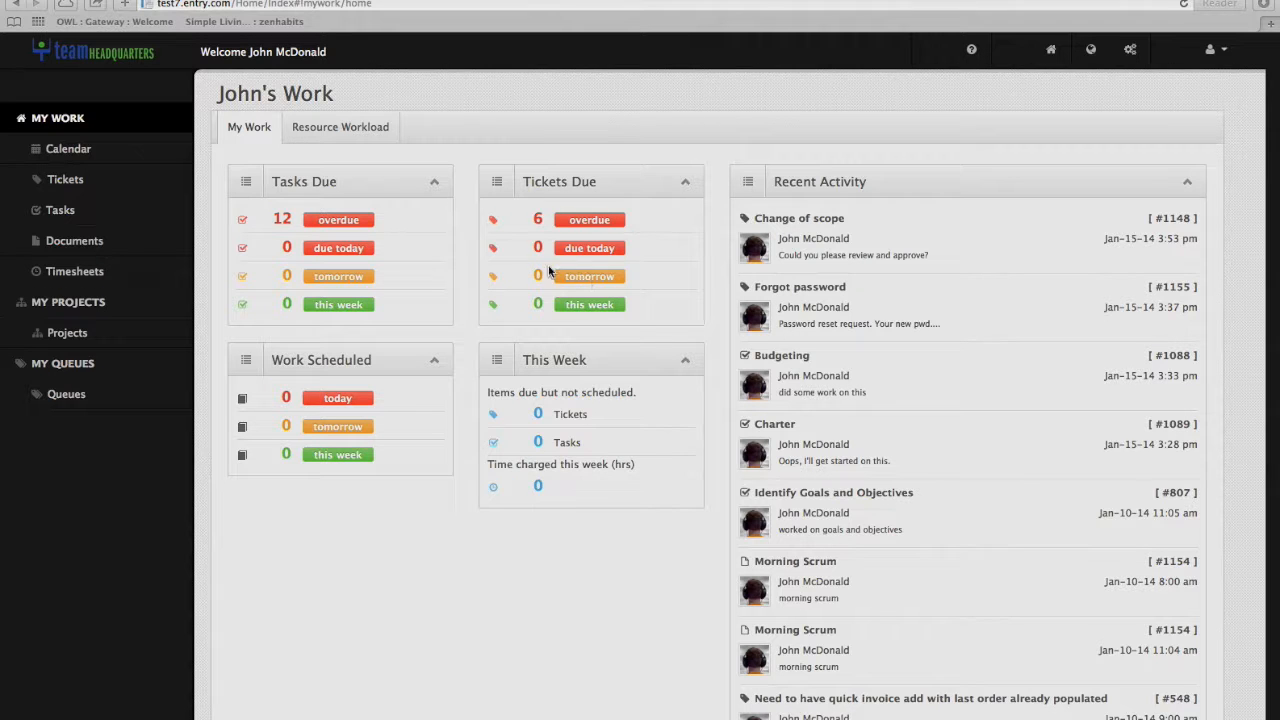
# - Start a new project from the projects list and set its parent folder to Internal
pyautogui.click(57, 334)
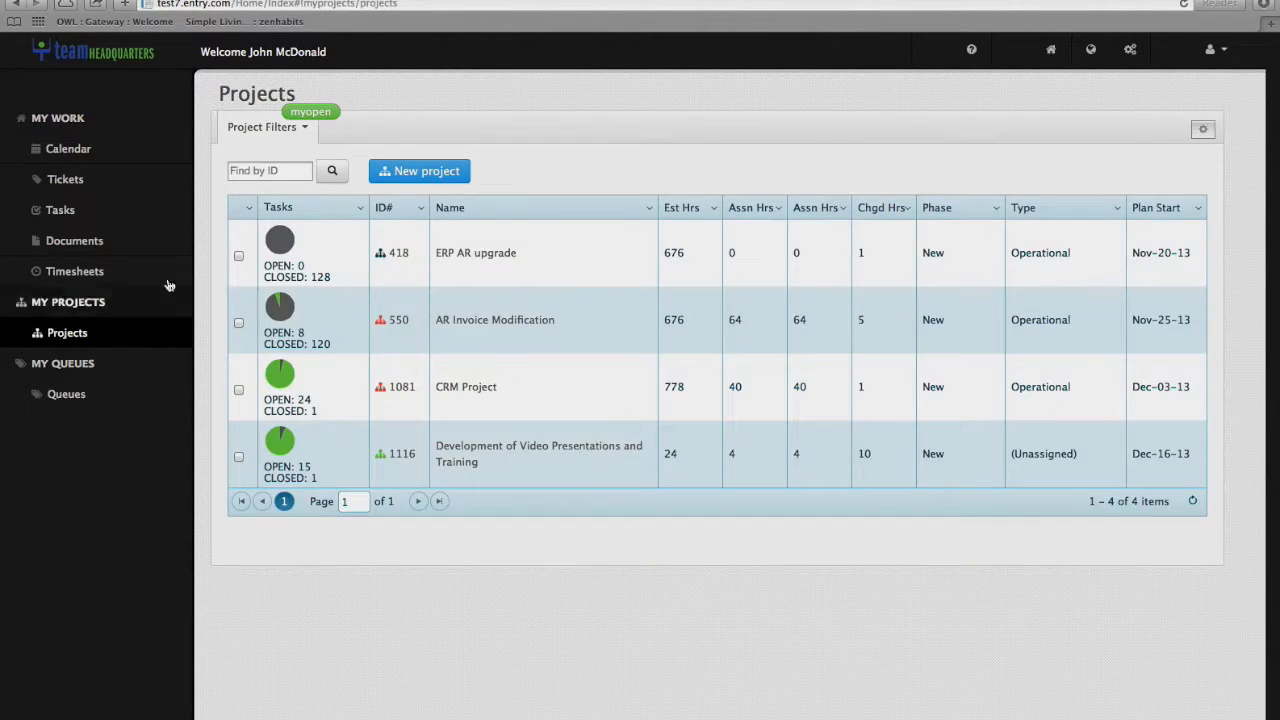
pyautogui.click(446, 176)
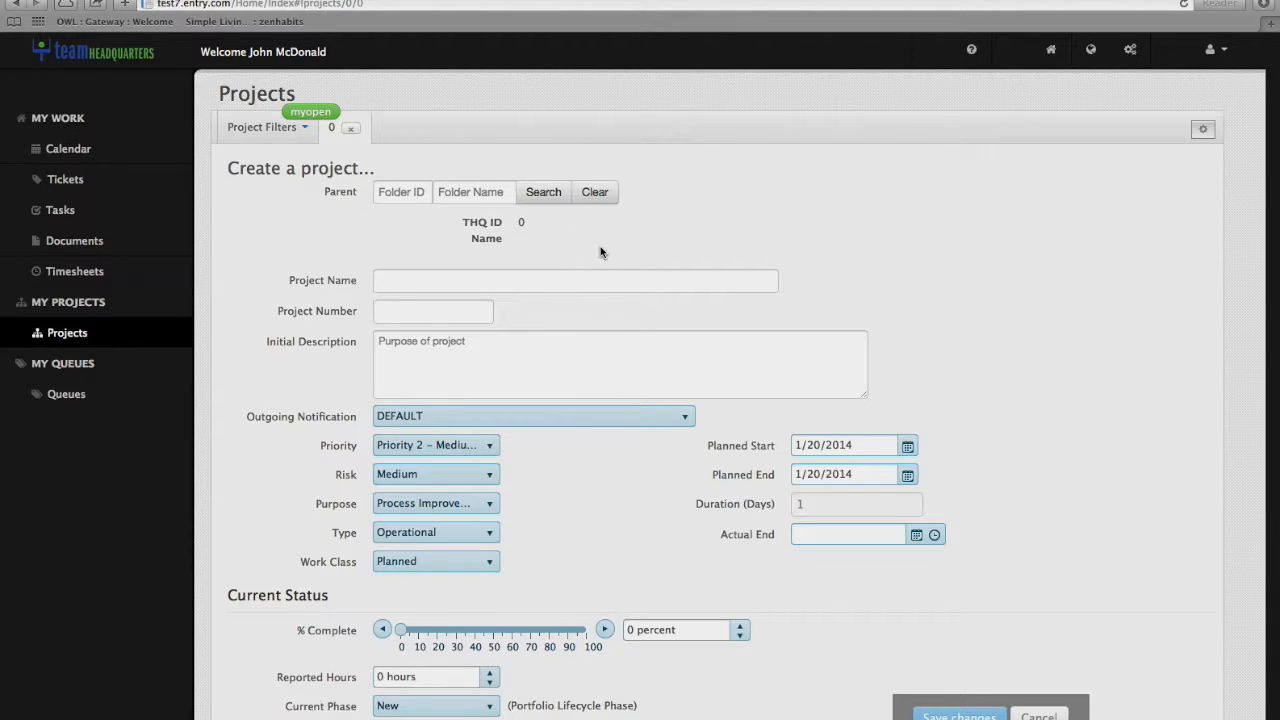
pyautogui.click(552, 196)
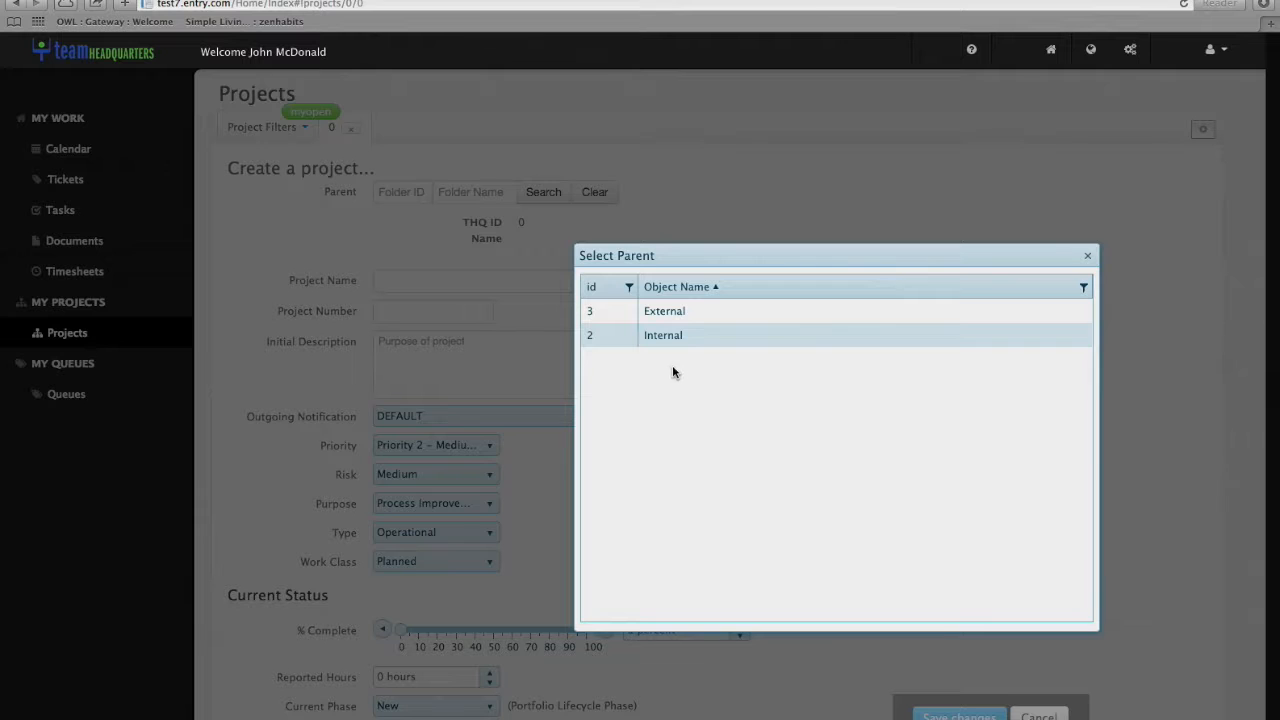
pyautogui.click(652, 335)
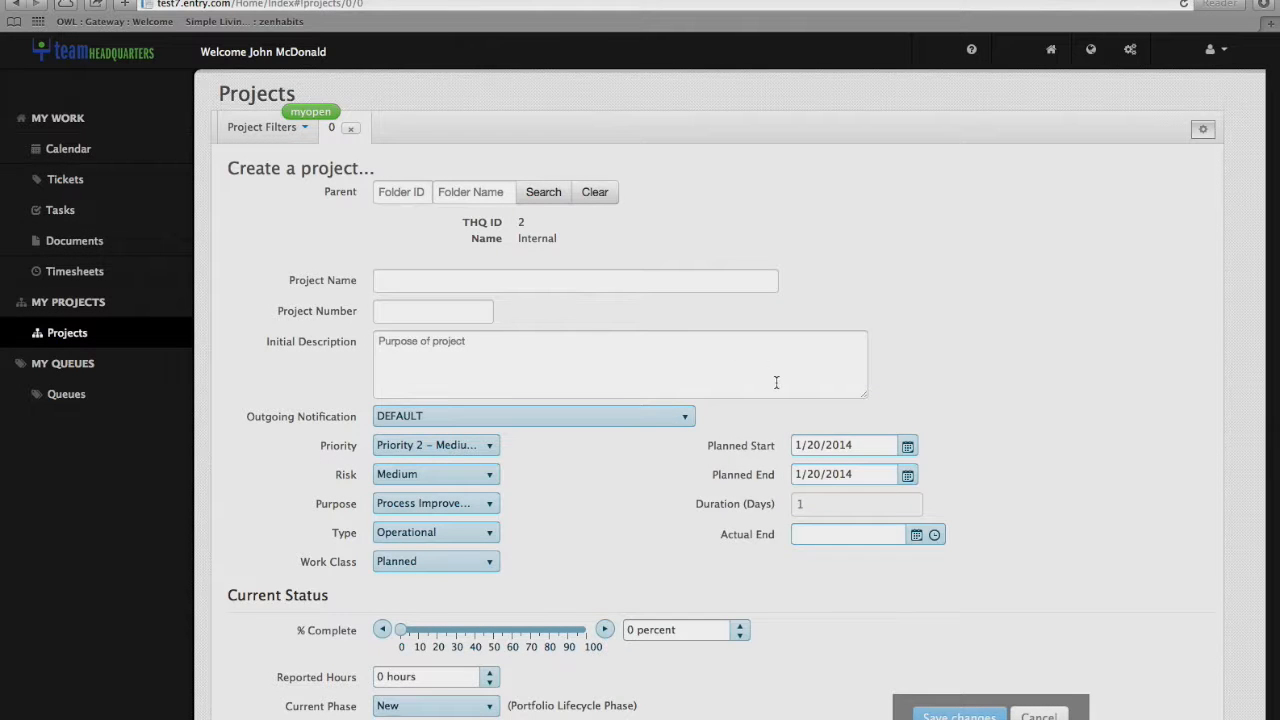
# - Name the project "TeamHeadquarters implementation" and give it the project number PRJ-2014-1
pyautogui.click(572, 286)
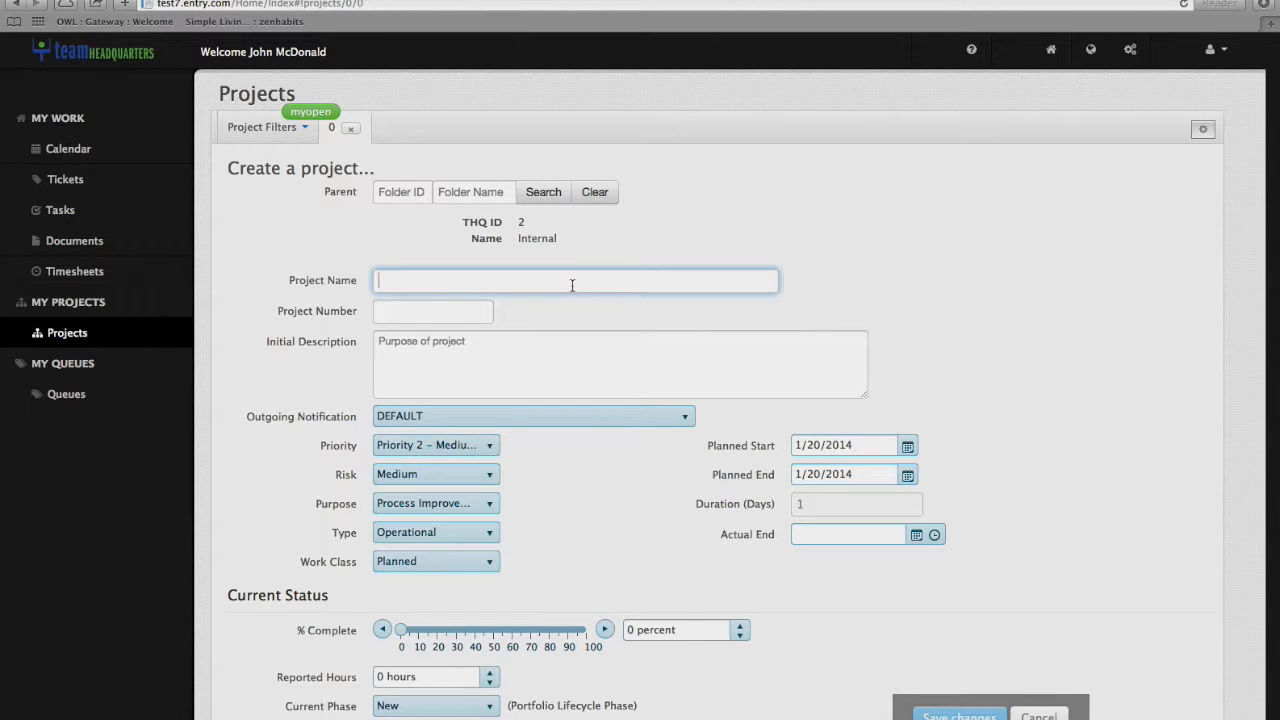
pyautogui.write('TeamHeadquarters implementation')
pyautogui.press('Tab')
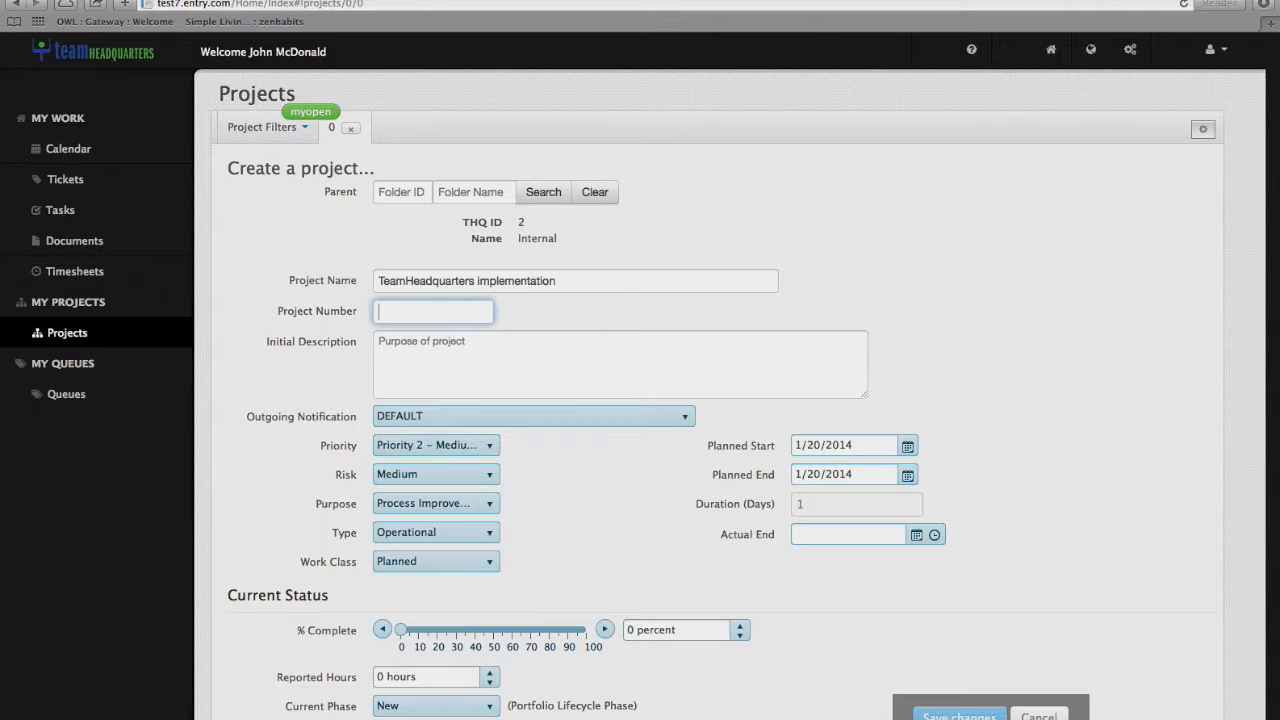
pyautogui.write('PRJ-2014-1')
# - Describe the project as implementing TeamHeadquarters into the project management and service desk team, and set the outgoing notification to DEFAULT
pyautogui.click(503, 348)
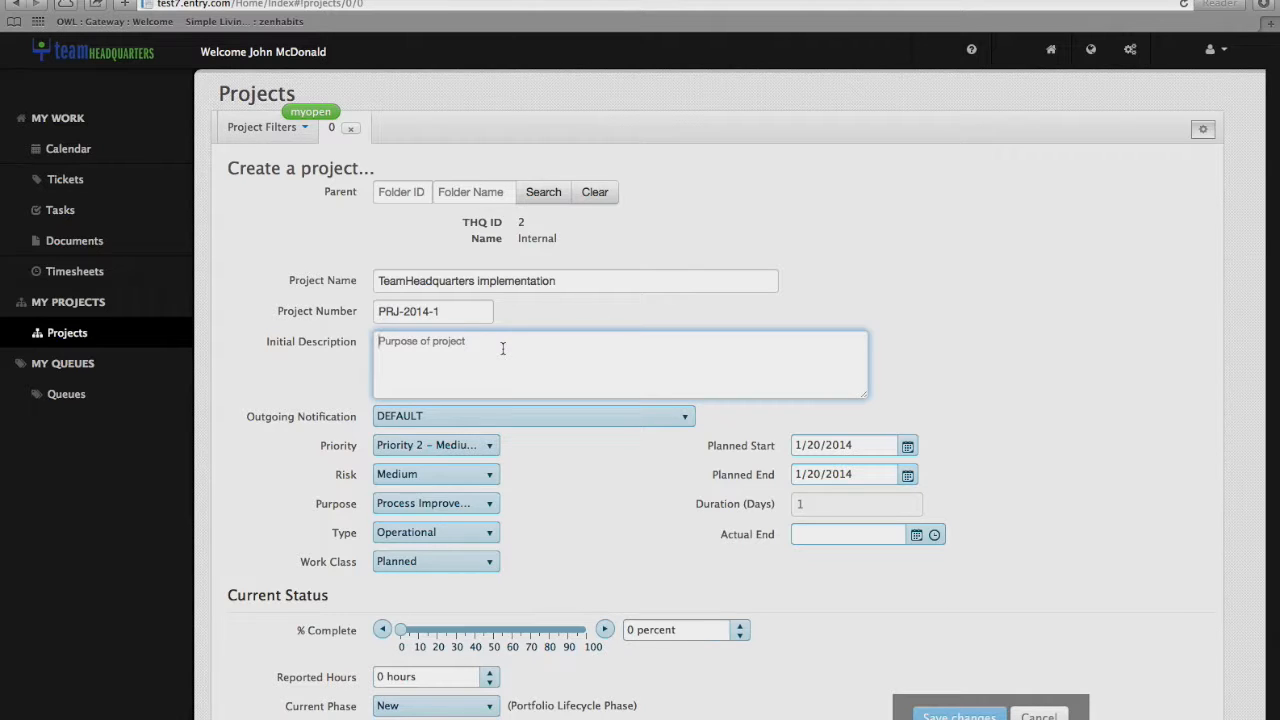
pyautogui.write('To Implement TeamHeadquarters into the project management and service desk team.  This will require consulting with the vendor, Entry Software, setting up the system and training the teams.  The whole project should take a week to implement and then the balance of the year to "harden".')
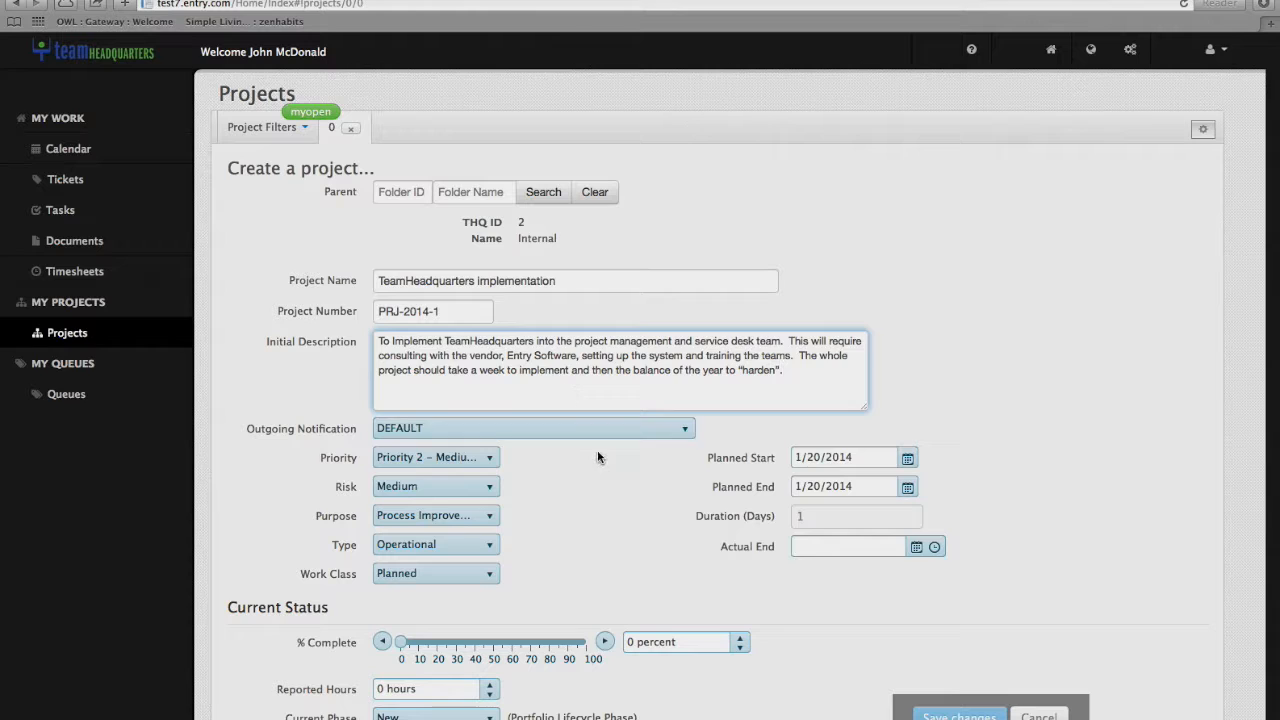
pyautogui.click(518, 430)
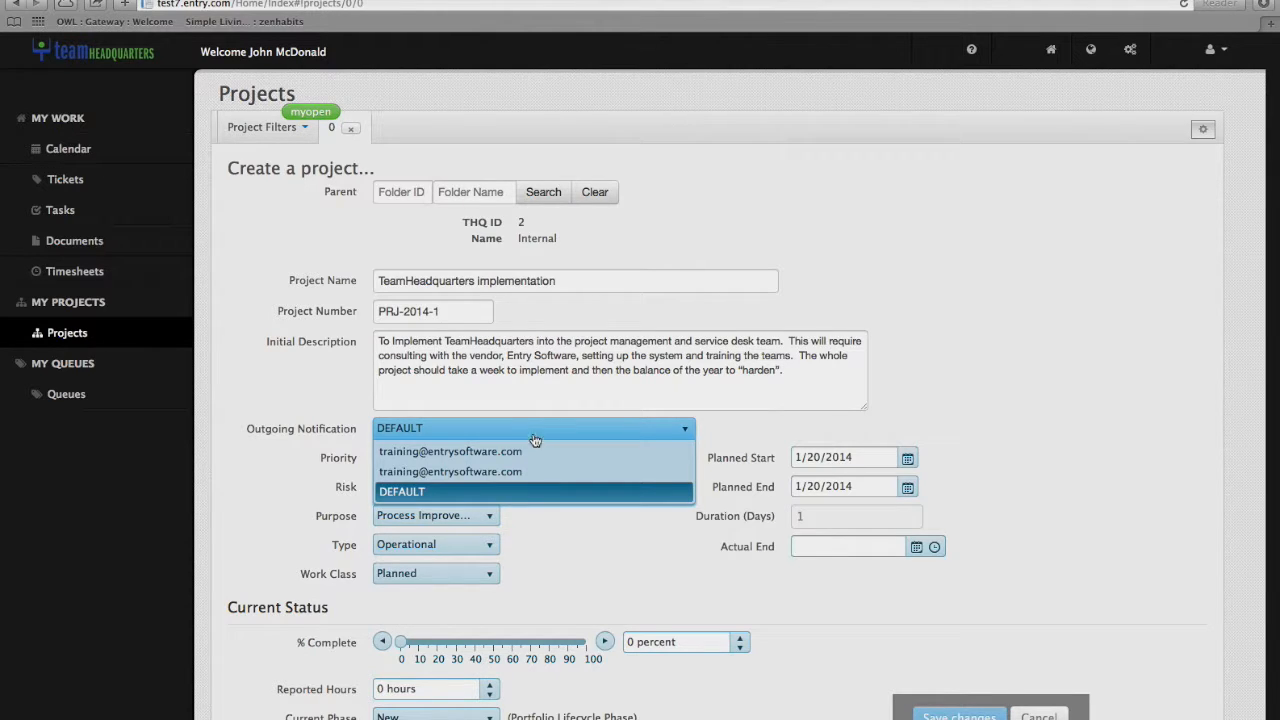
pyautogui.click(488, 491)
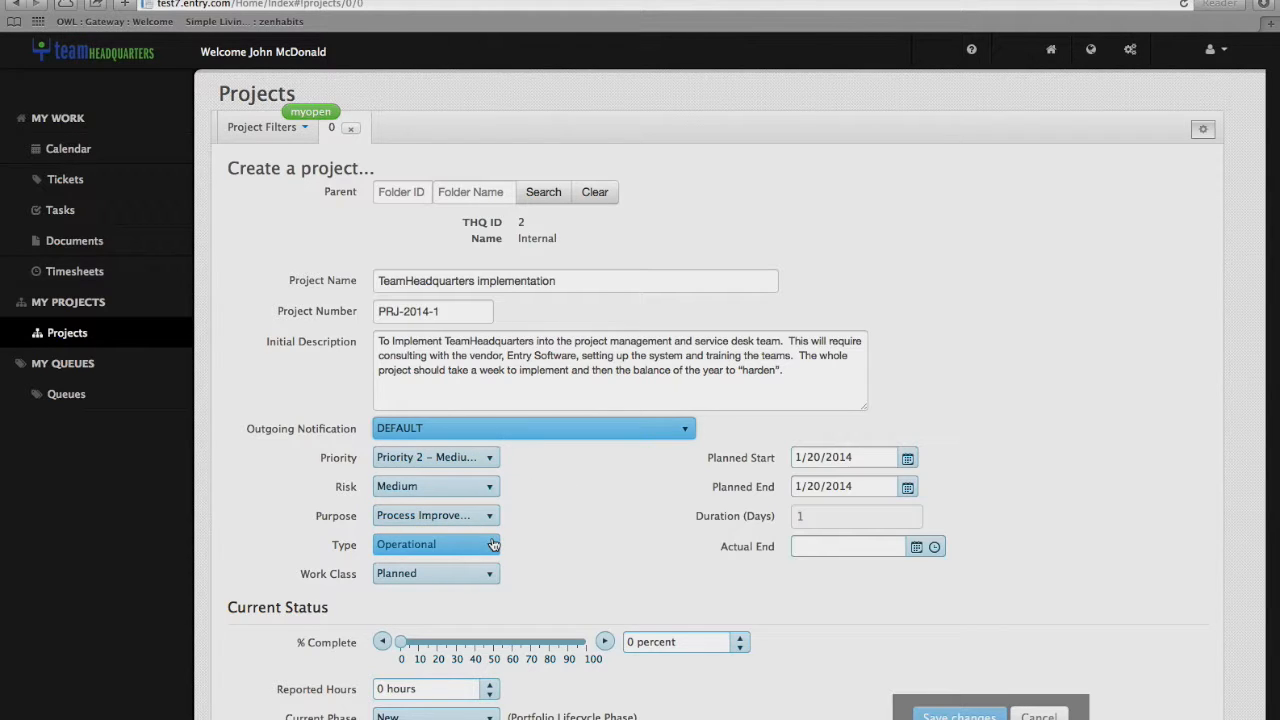
# - Check the available priority levels without changing the priority, and set the project's work class to Planned
pyautogui.click(490, 458)
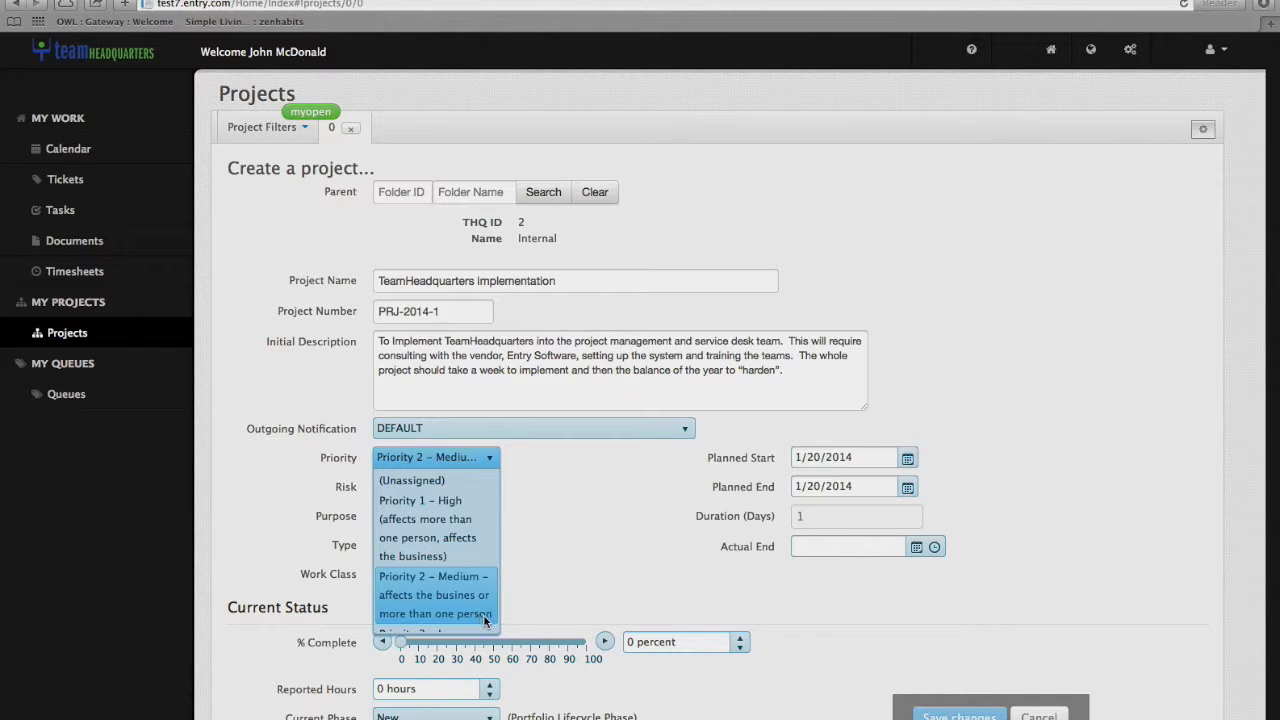
pyautogui.scroll(-2, 484, 615)
pyautogui.click(598, 562)
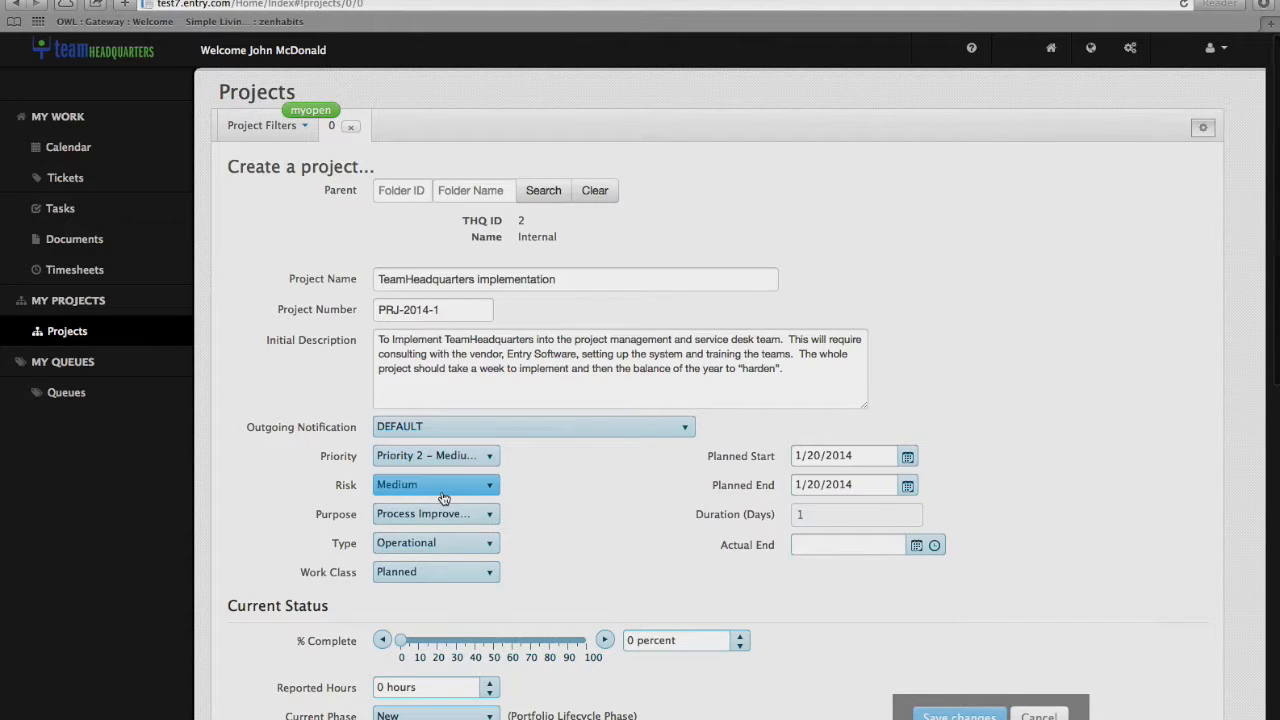
pyautogui.click(492, 576)
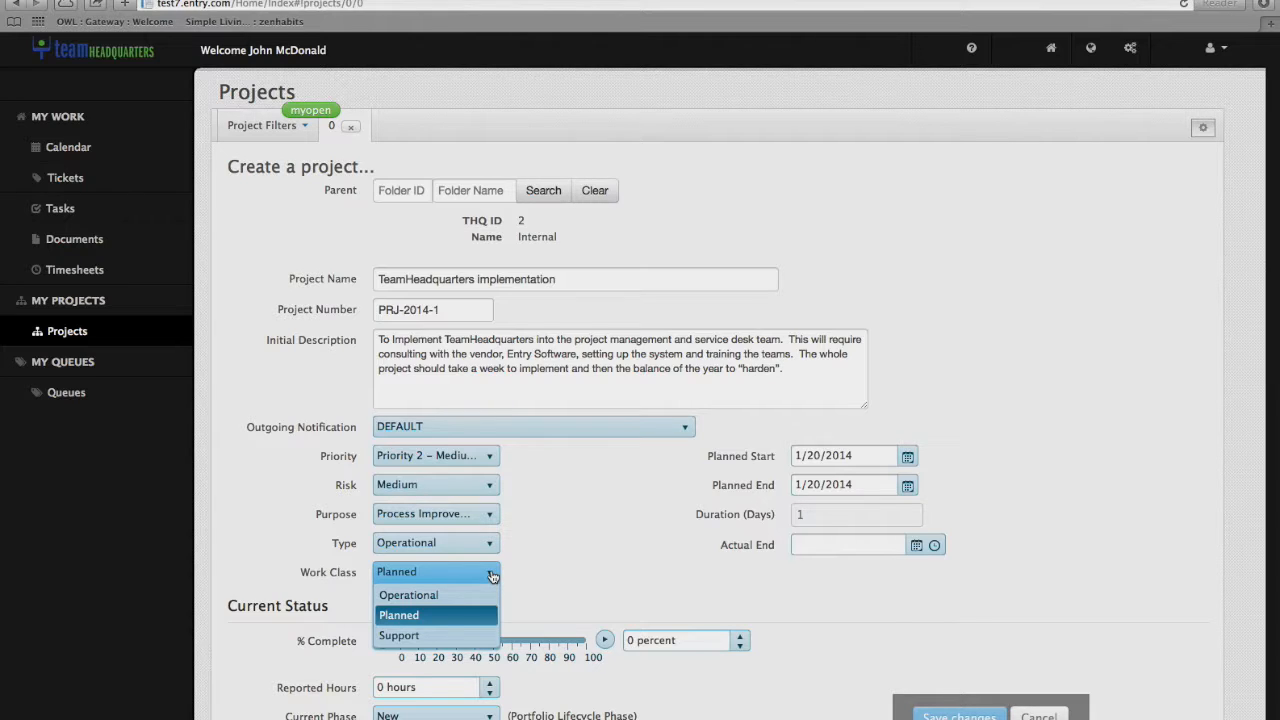
pyautogui.click(412, 616)
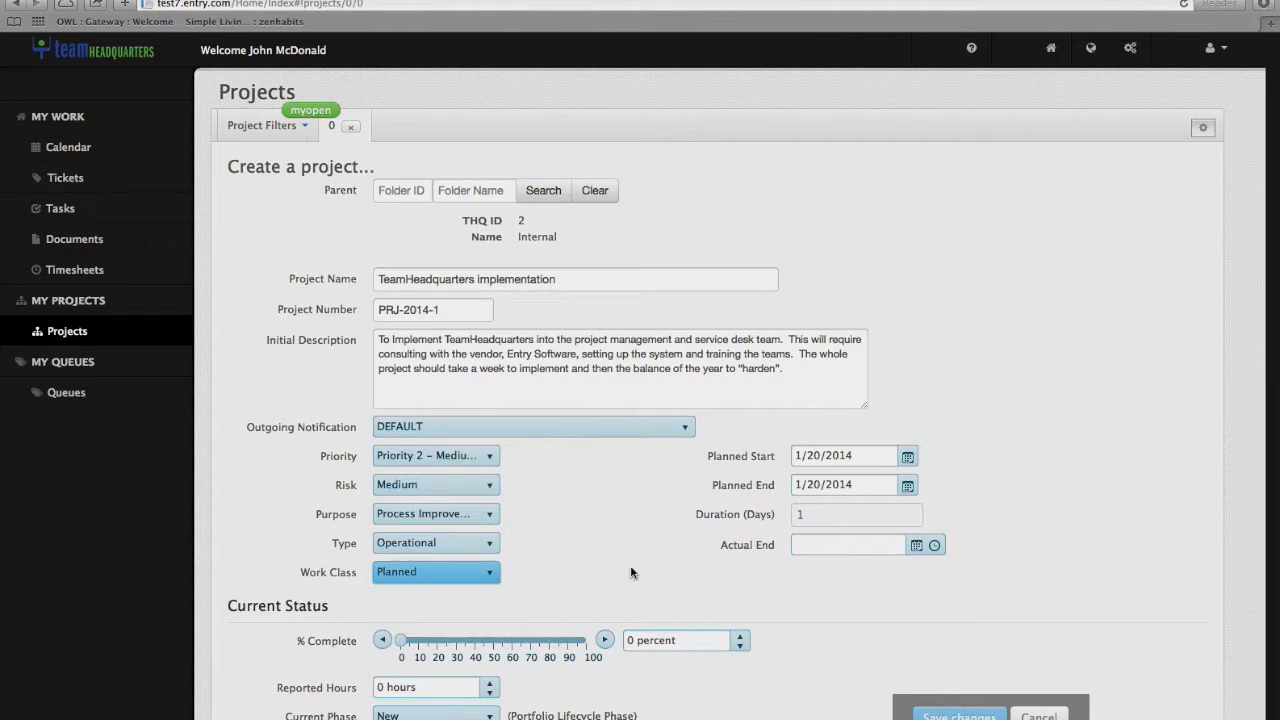
# - Set the project's planned start to 2/3/2014 and its planned end to 2/28/2014
pyautogui.click(907, 456)
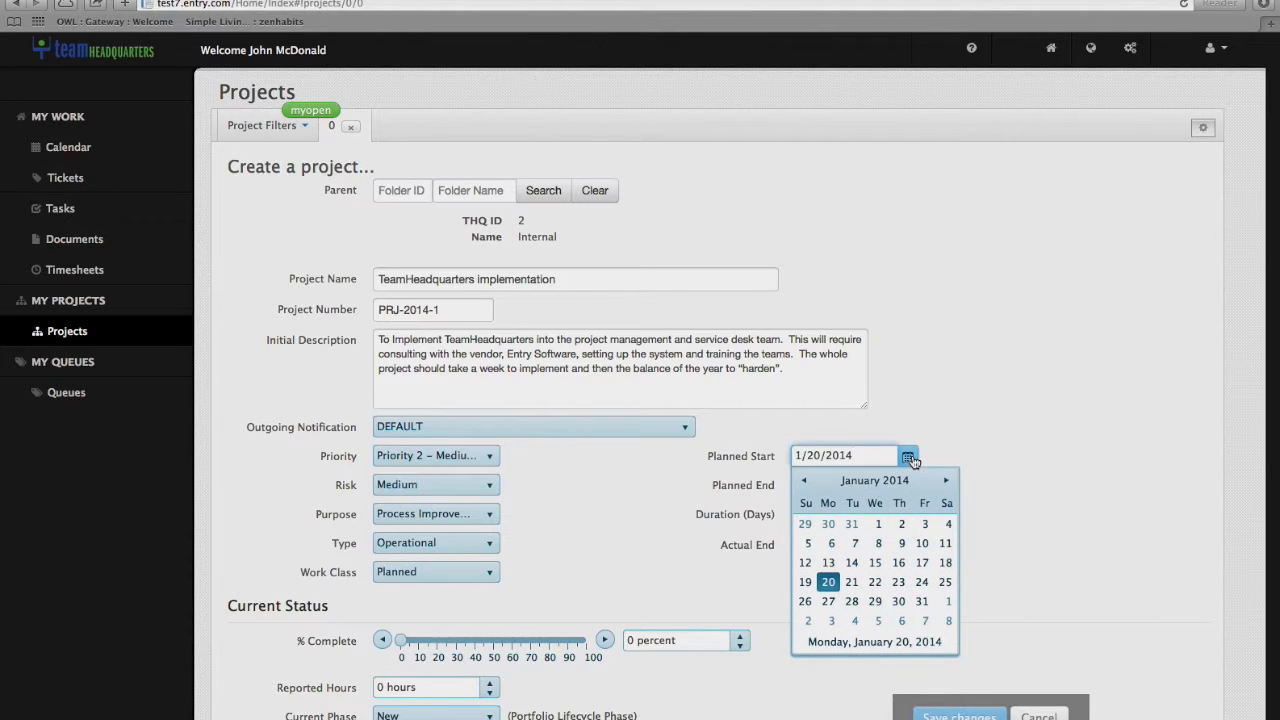
pyautogui.click(831, 620)
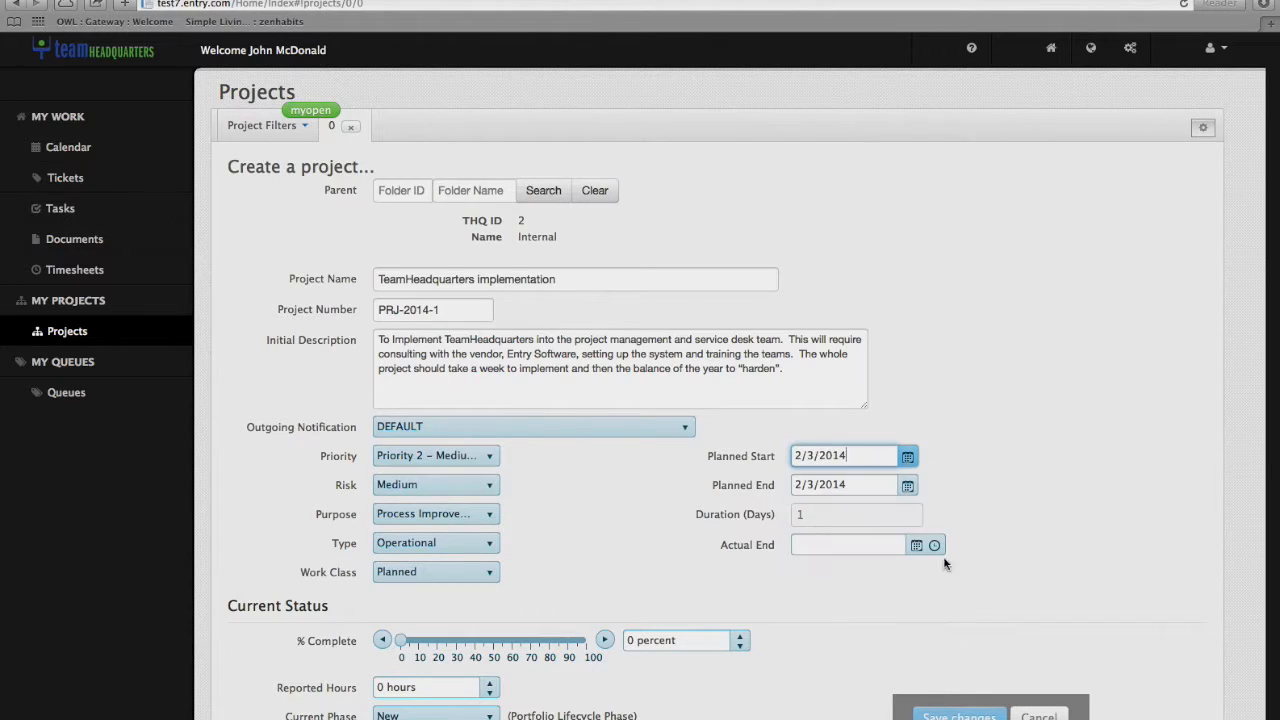
pyautogui.click(907, 485)
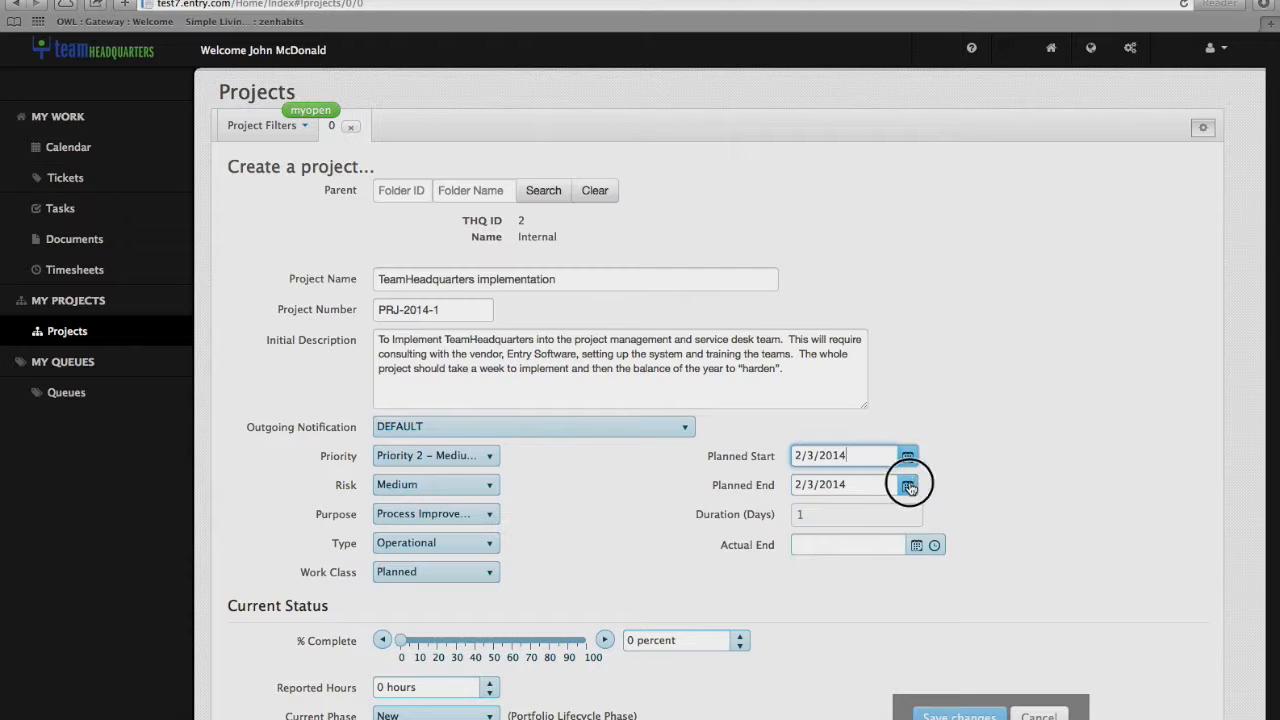
pyautogui.click(922, 627)
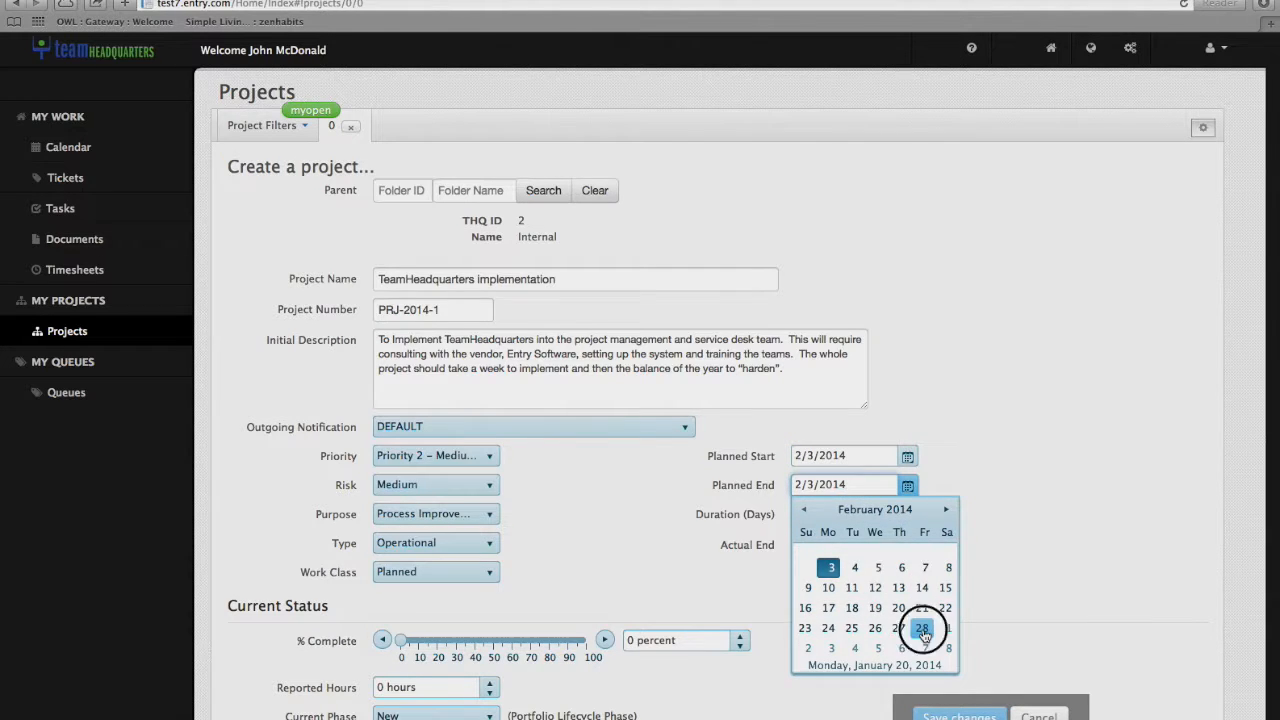
# - Add the IT Manager, both level 1 help desk technicians, the Help Desk Manager, the Project Manager and the Help Desk Admin to the project roster
pyautogui.scroll(-3, 1084, 566)
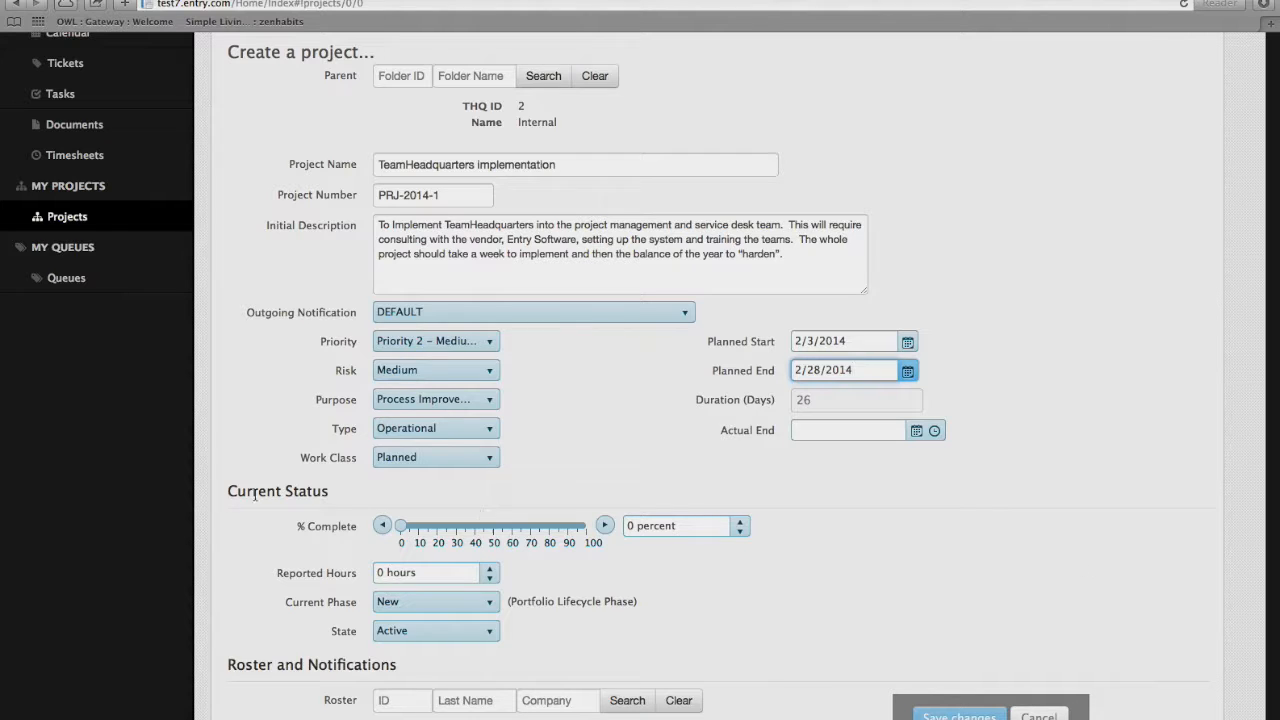
pyautogui.scroll(-7, 797, 537)
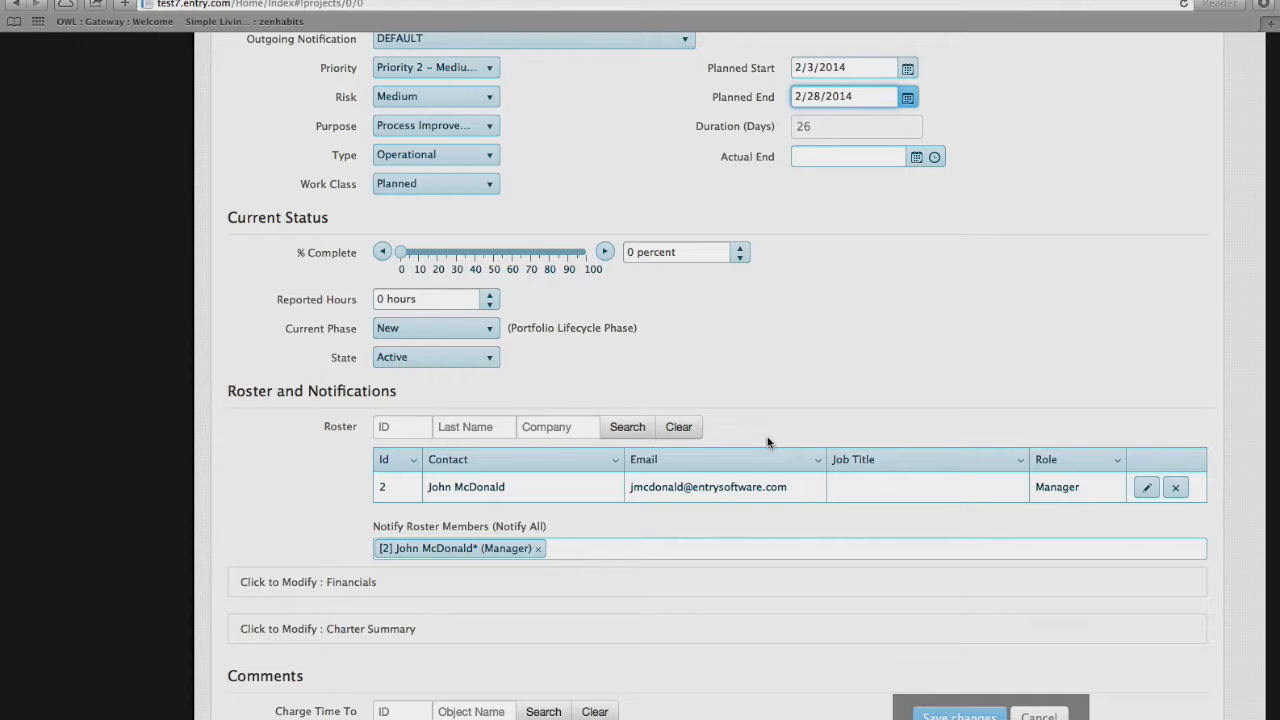
pyautogui.click(626, 427)
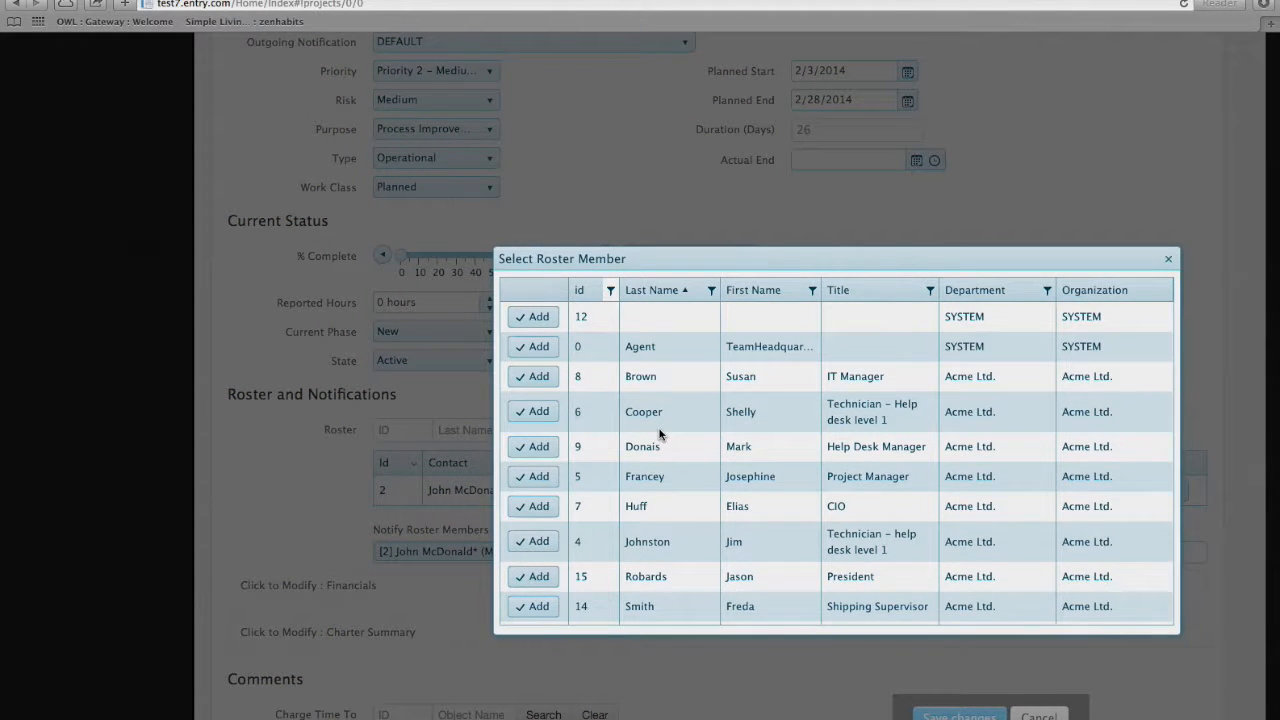
pyautogui.click(533, 381)
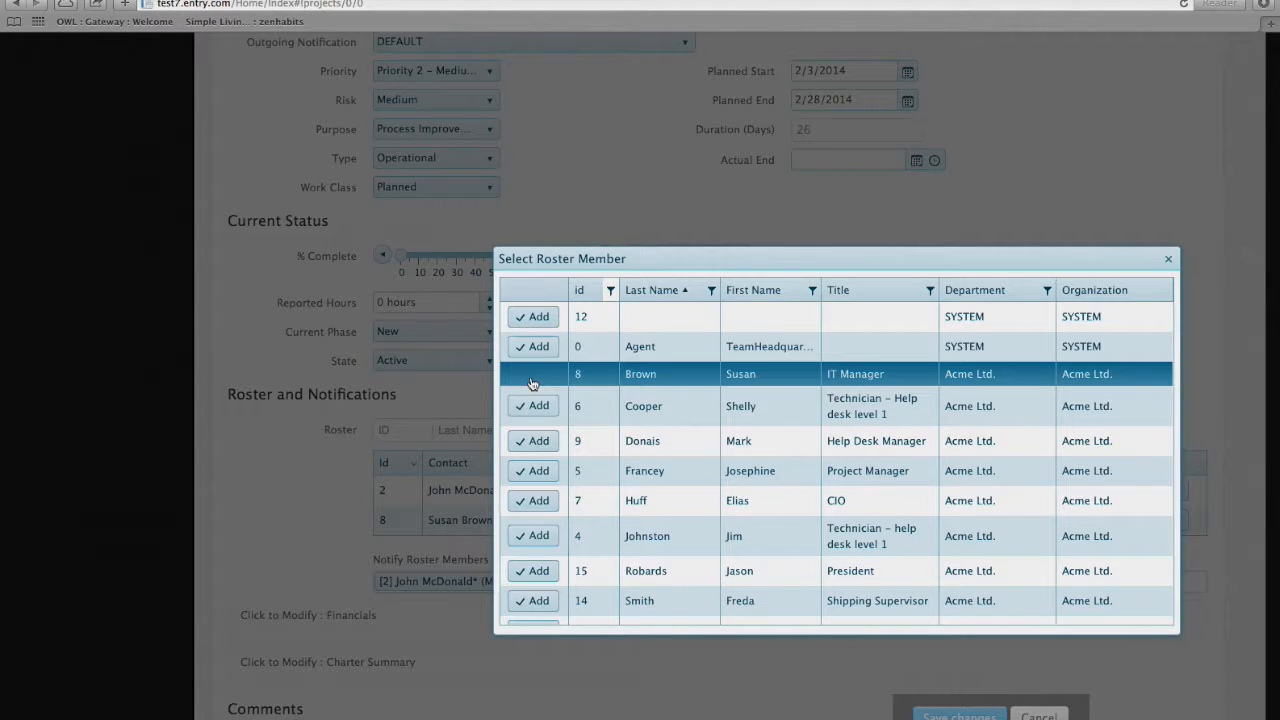
pyautogui.click(530, 410)
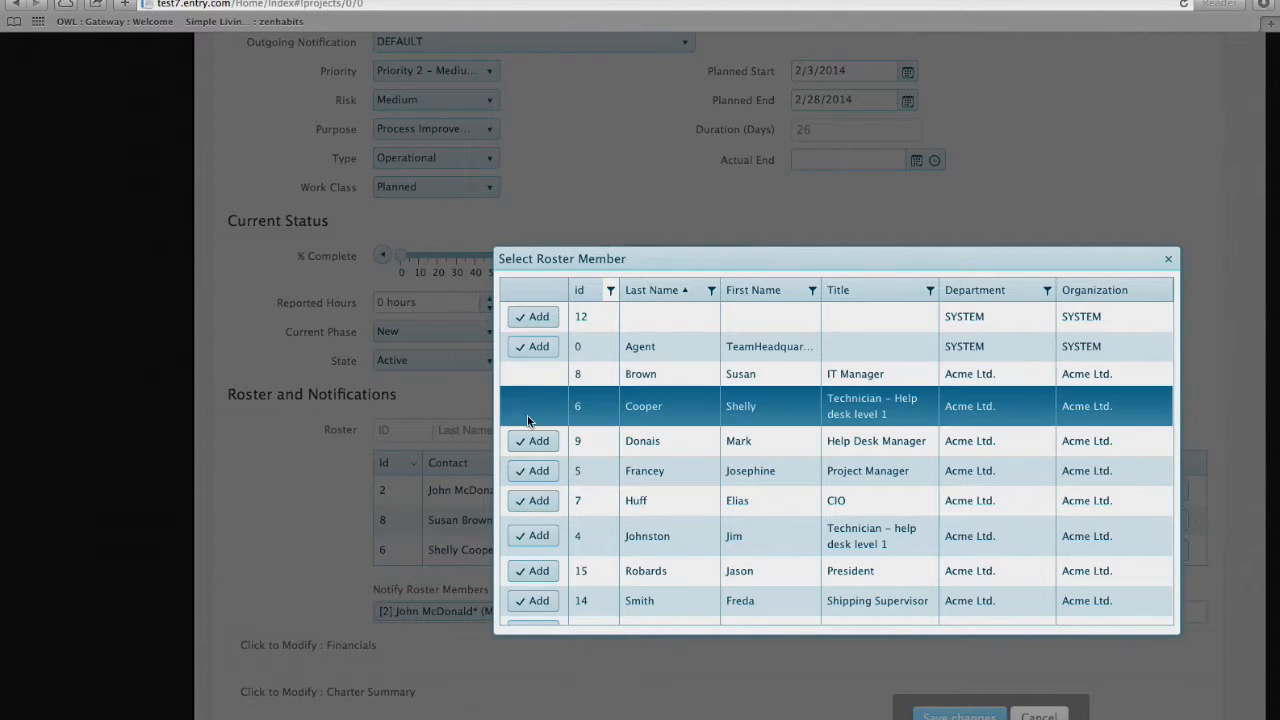
pyautogui.click(533, 441)
pyautogui.click(537, 467)
pyautogui.click(536, 488)
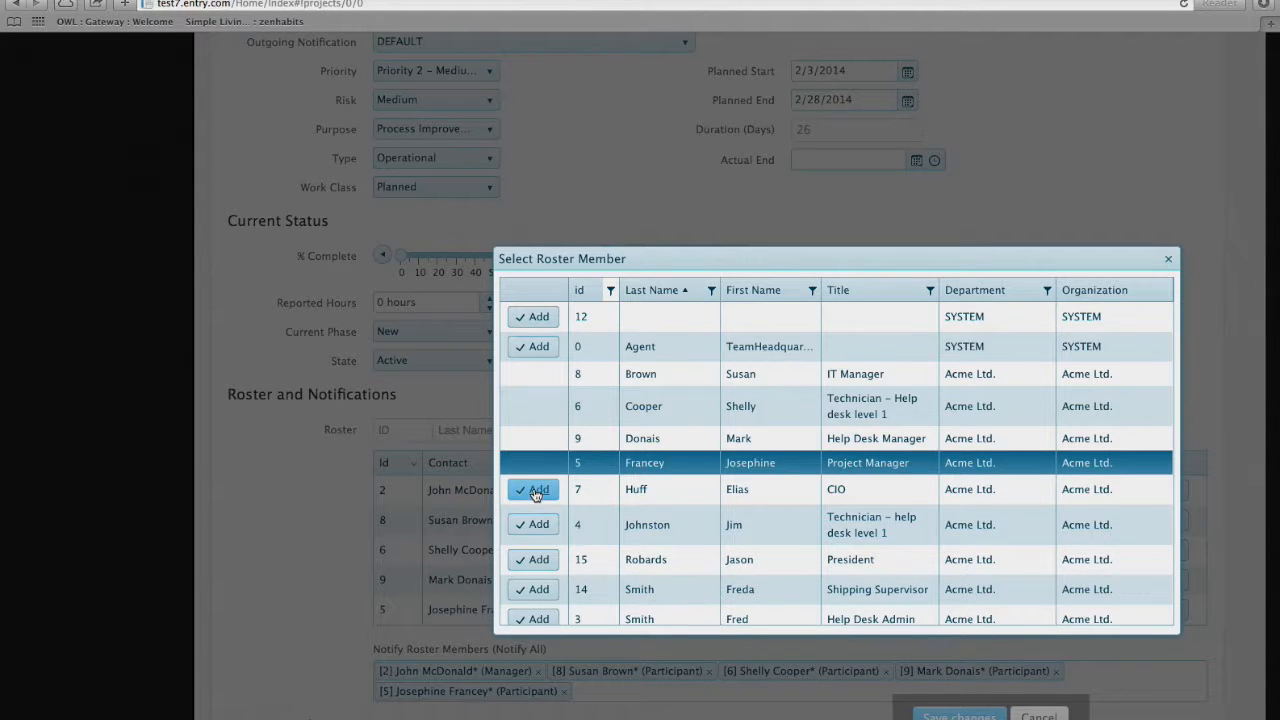
pyautogui.click(537, 522)
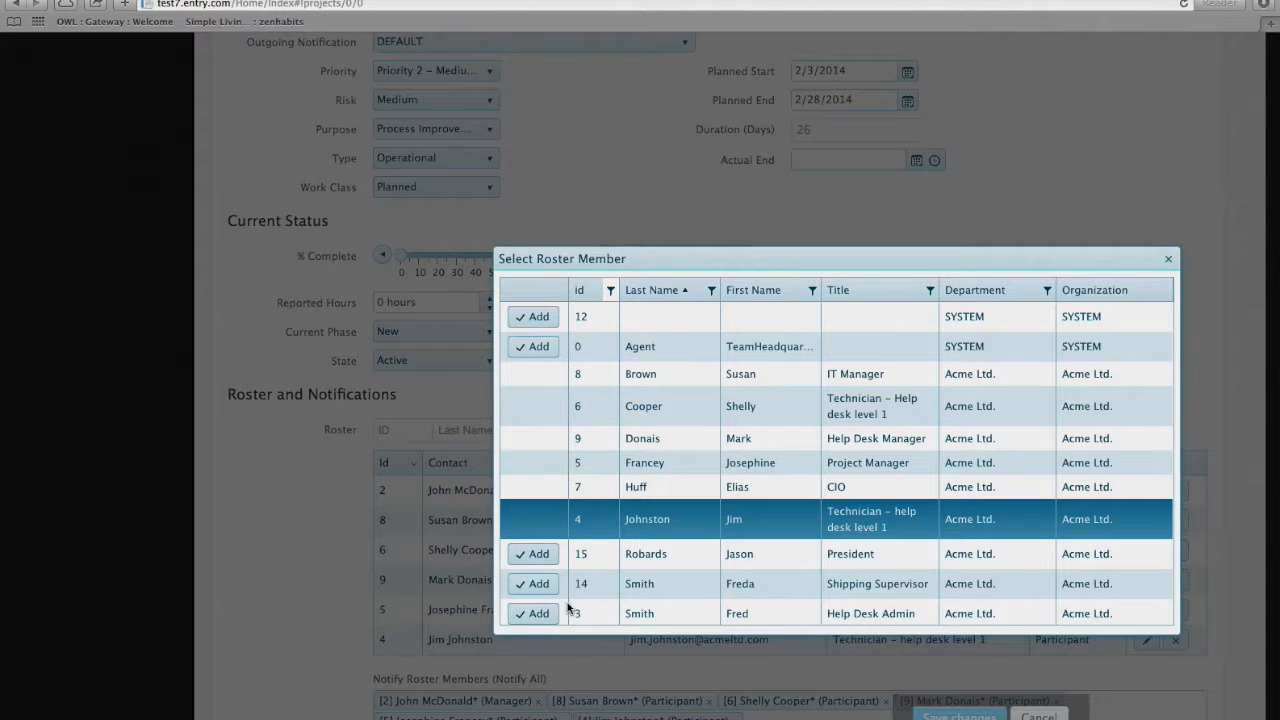
pyautogui.click(535, 614)
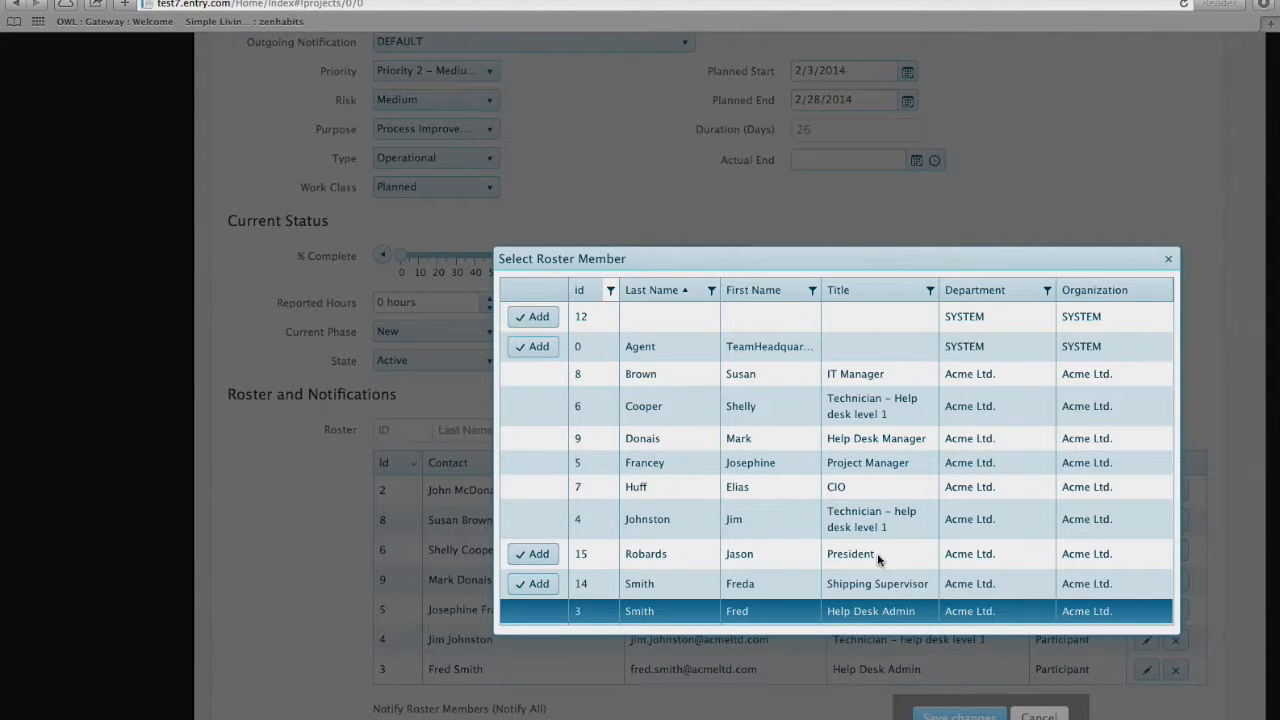
pyautogui.click(1168, 259)
# - Change the roster role of the member with the job title Project Manager to Manager
pyautogui.scroll(-3, 815, 512)
pyautogui.scroll(-2, 812, 510)
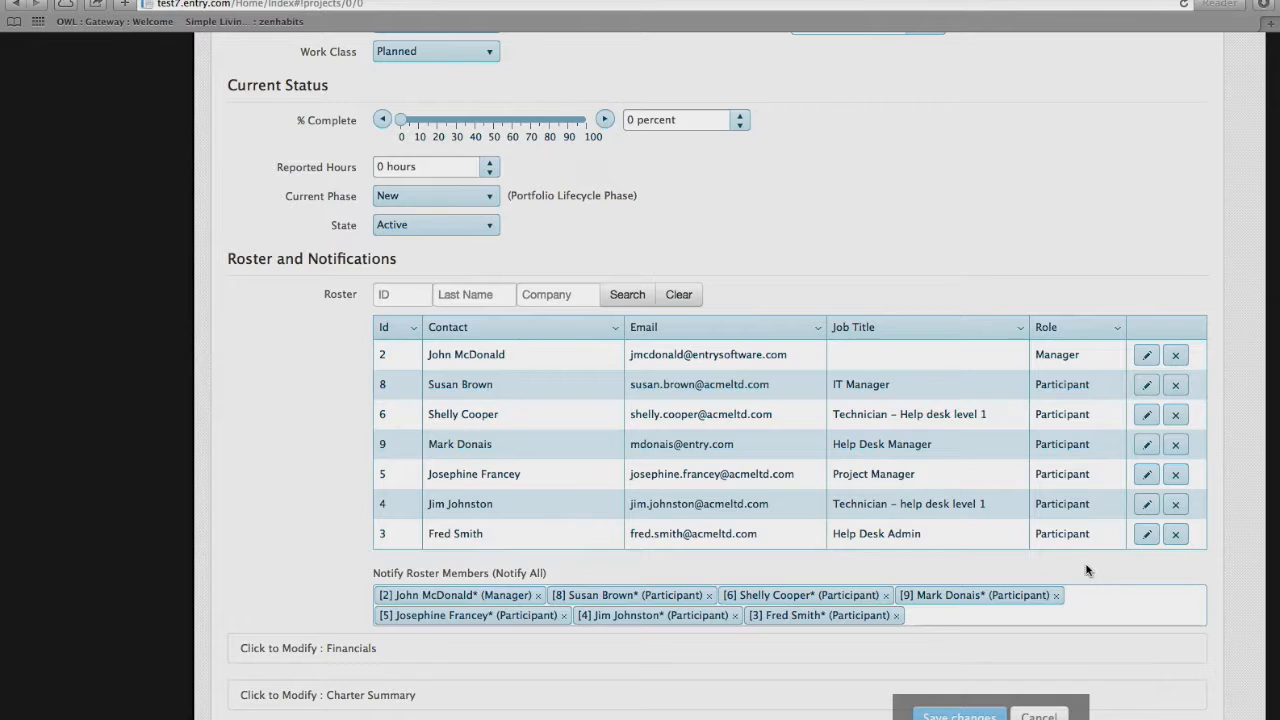
pyautogui.scroll(1, 1031, 565)
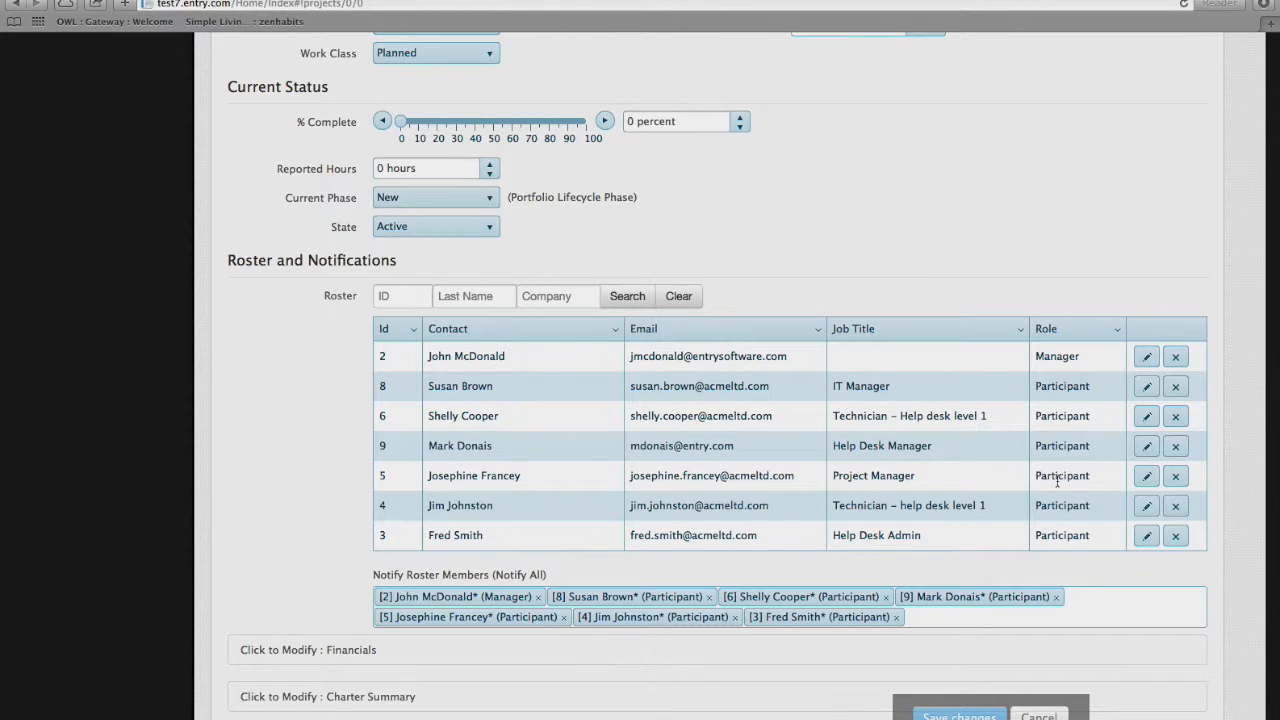
pyautogui.click(1147, 476)
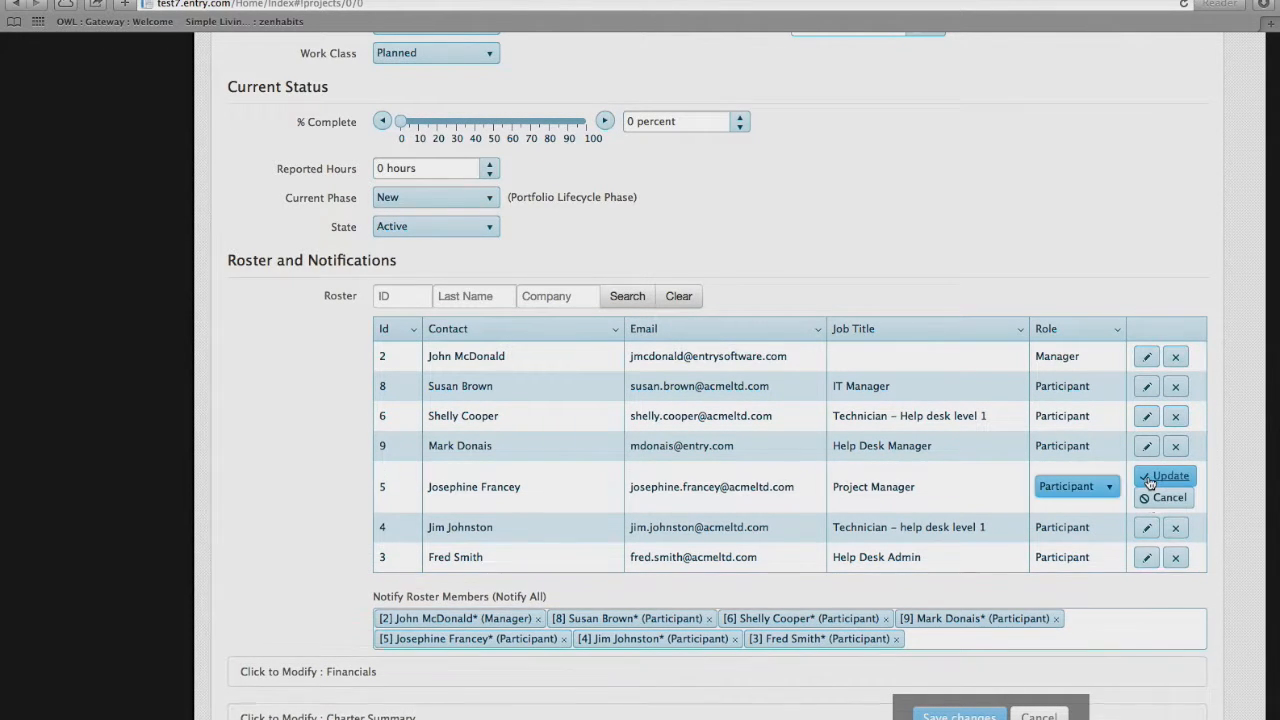
pyautogui.click(1108, 494)
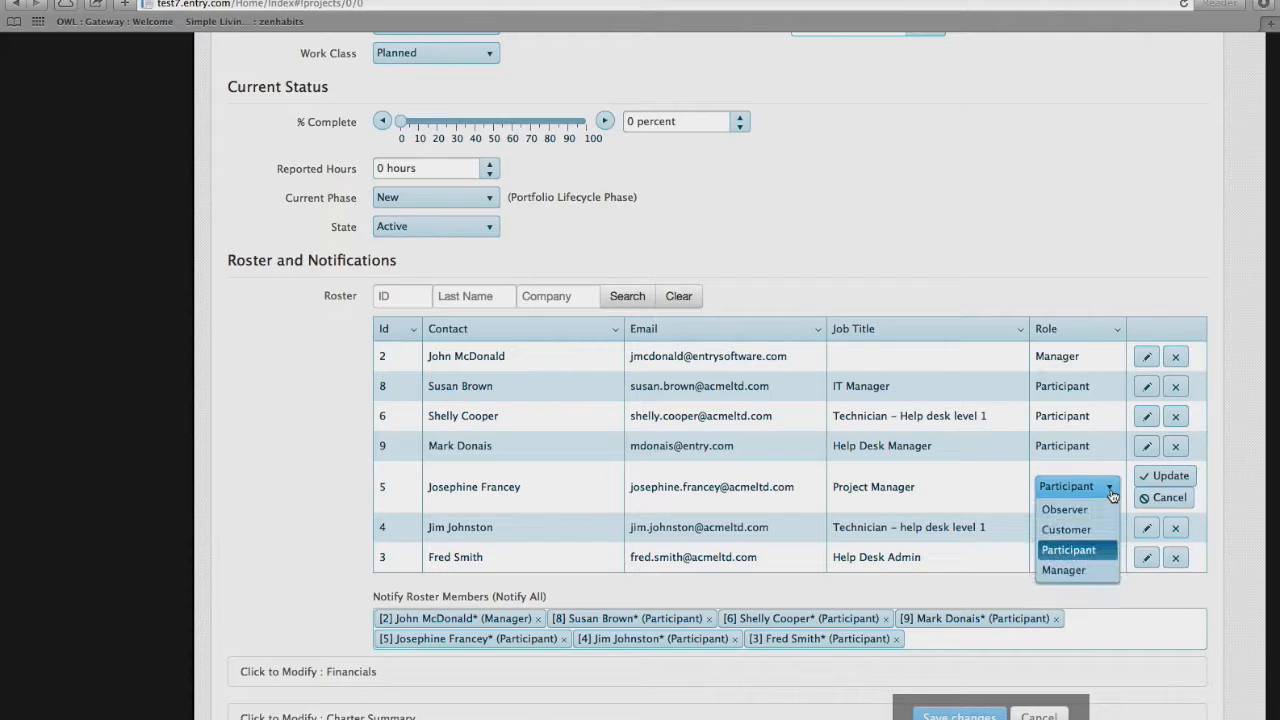
pyautogui.click(1080, 571)
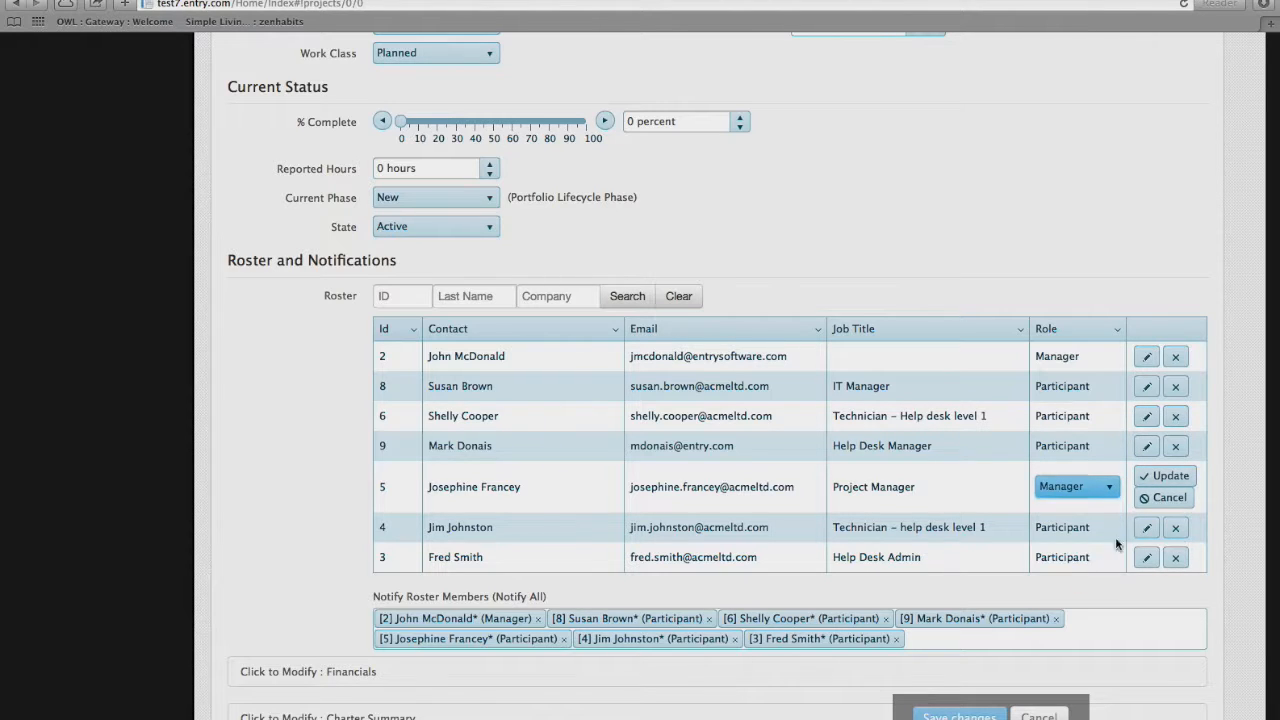
pyautogui.click(1165, 476)
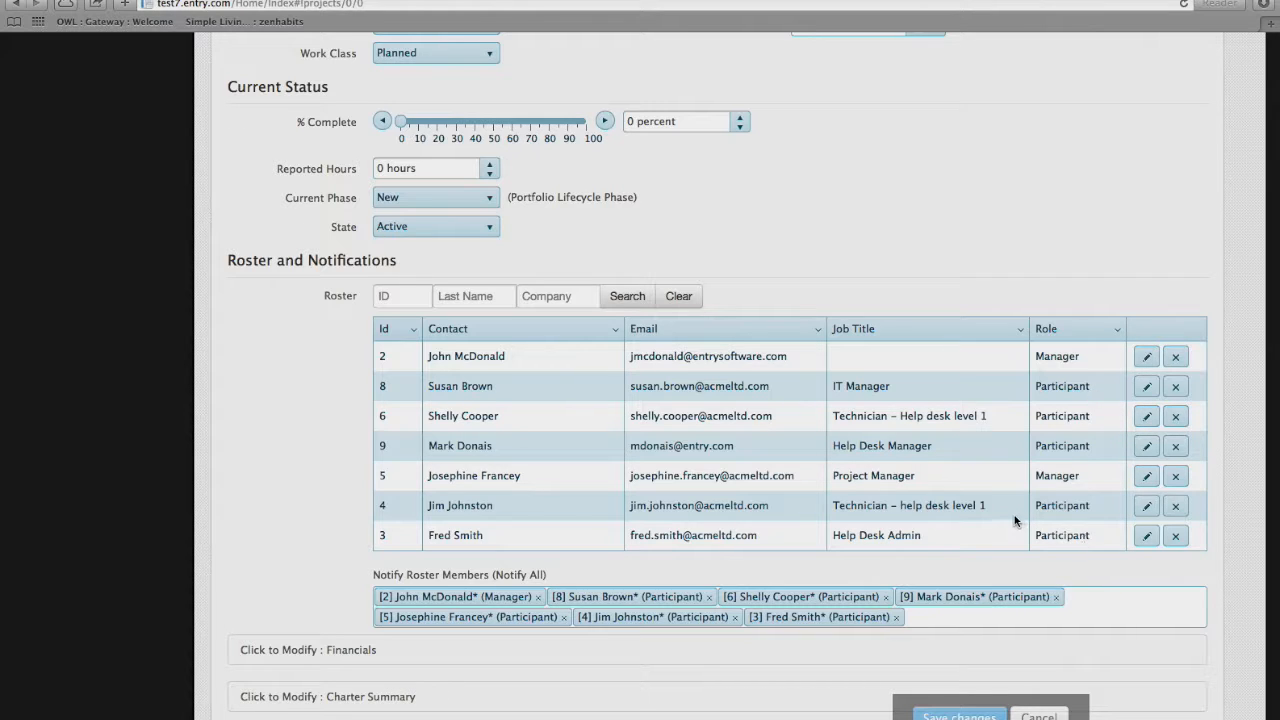
# - Add the CIO of Acme Ltd. to the project roster
pyautogui.scroll(-2, 1014, 520)
pyautogui.scroll(3, 1014, 520)
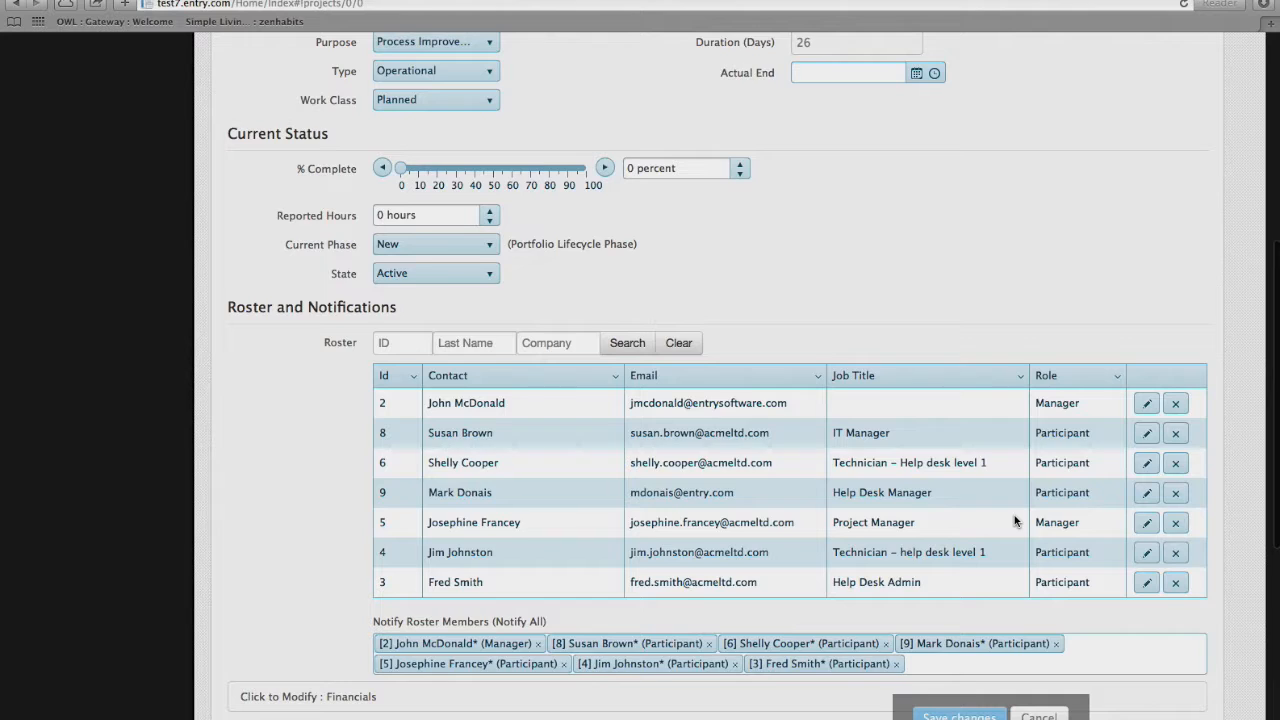
pyautogui.click(627, 323)
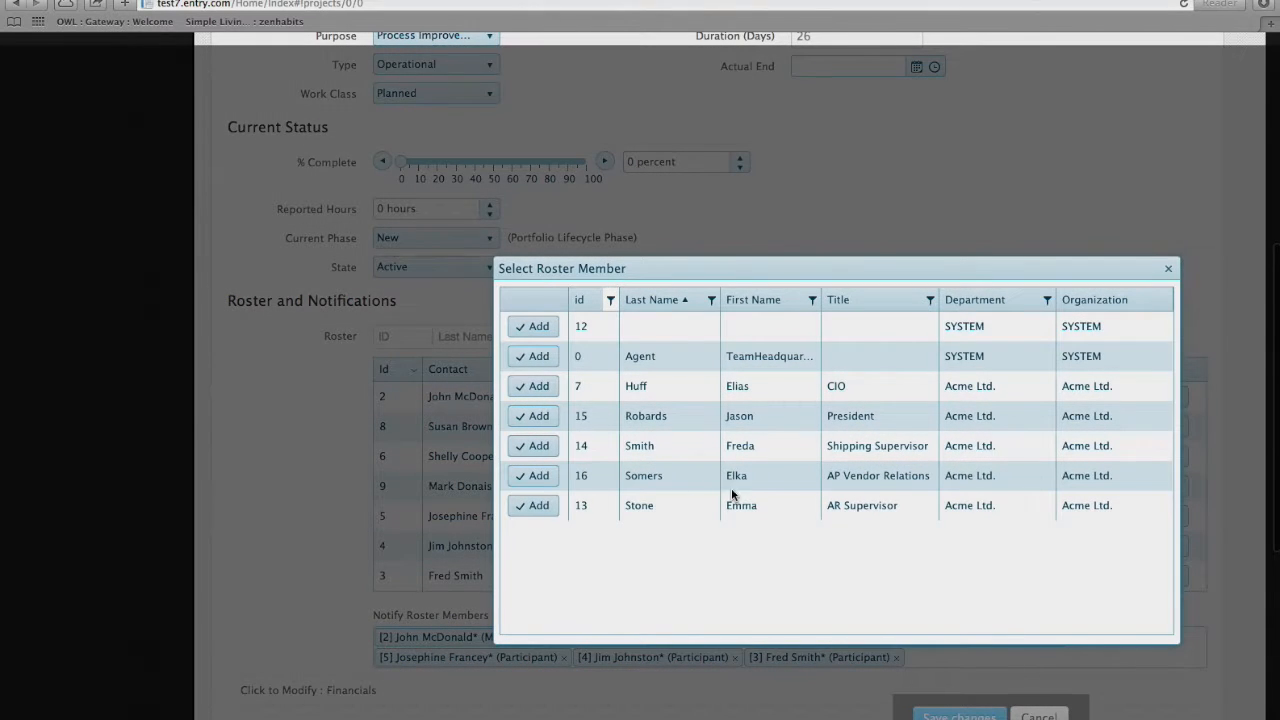
pyautogui.click(533, 386)
pyautogui.click(1168, 271)
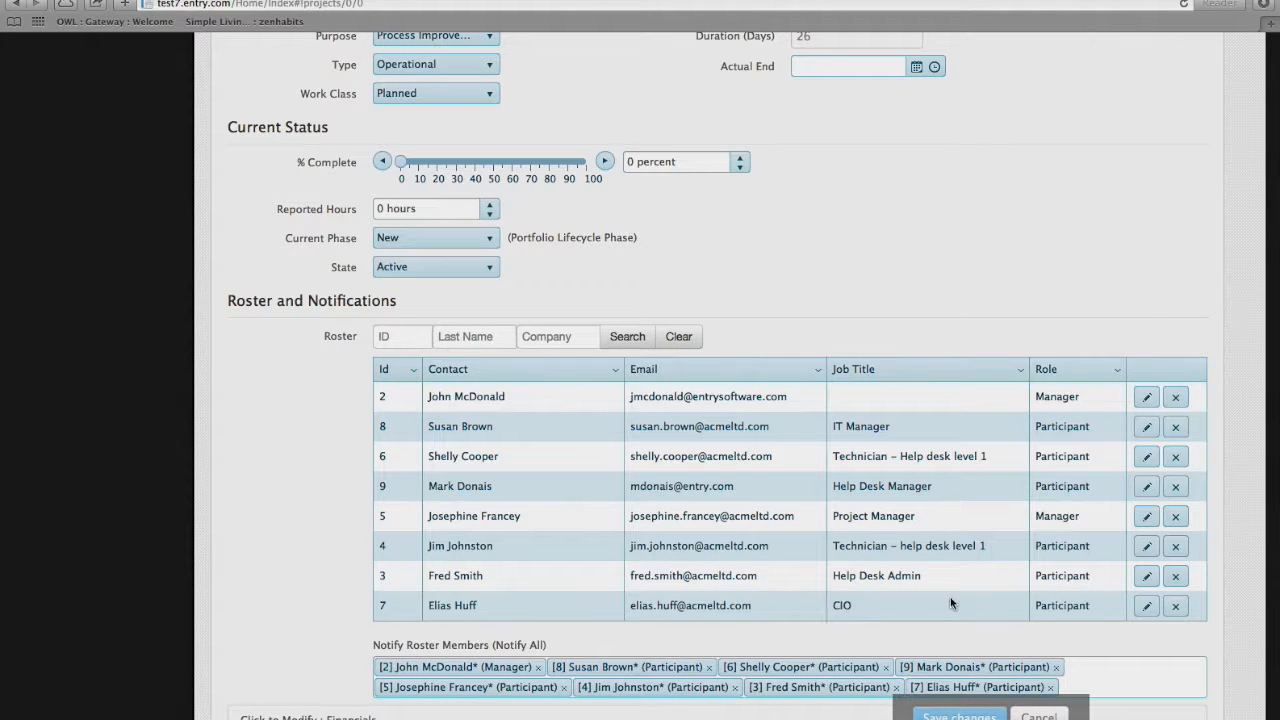
# - Change the CIO's role in the project roster to Customer
pyautogui.click(1147, 605)
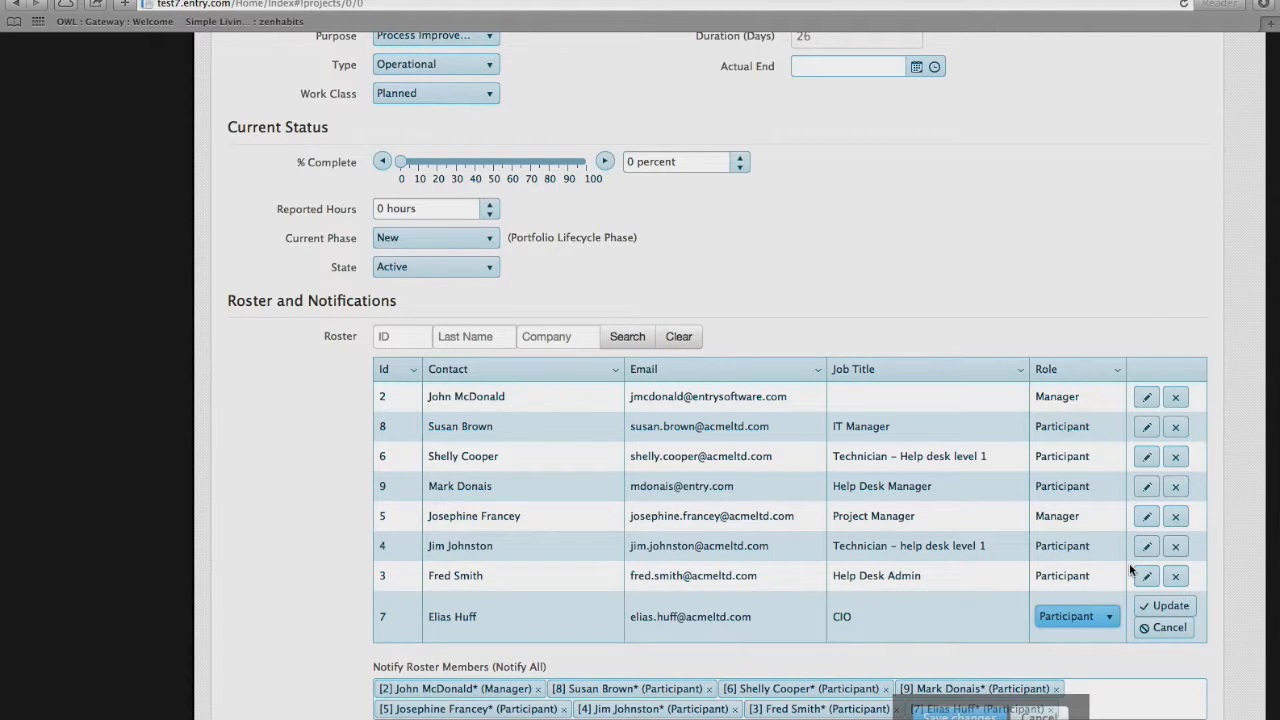
pyautogui.click(1100, 618)
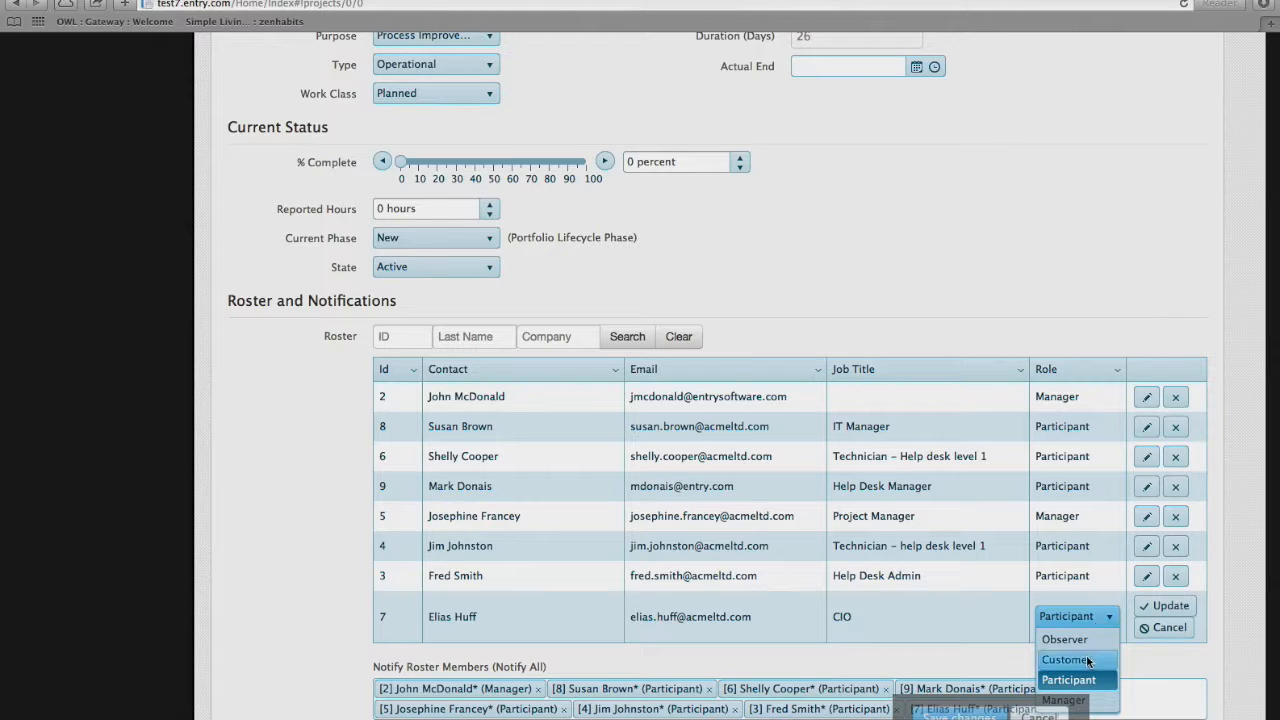
pyautogui.click(1088, 661)
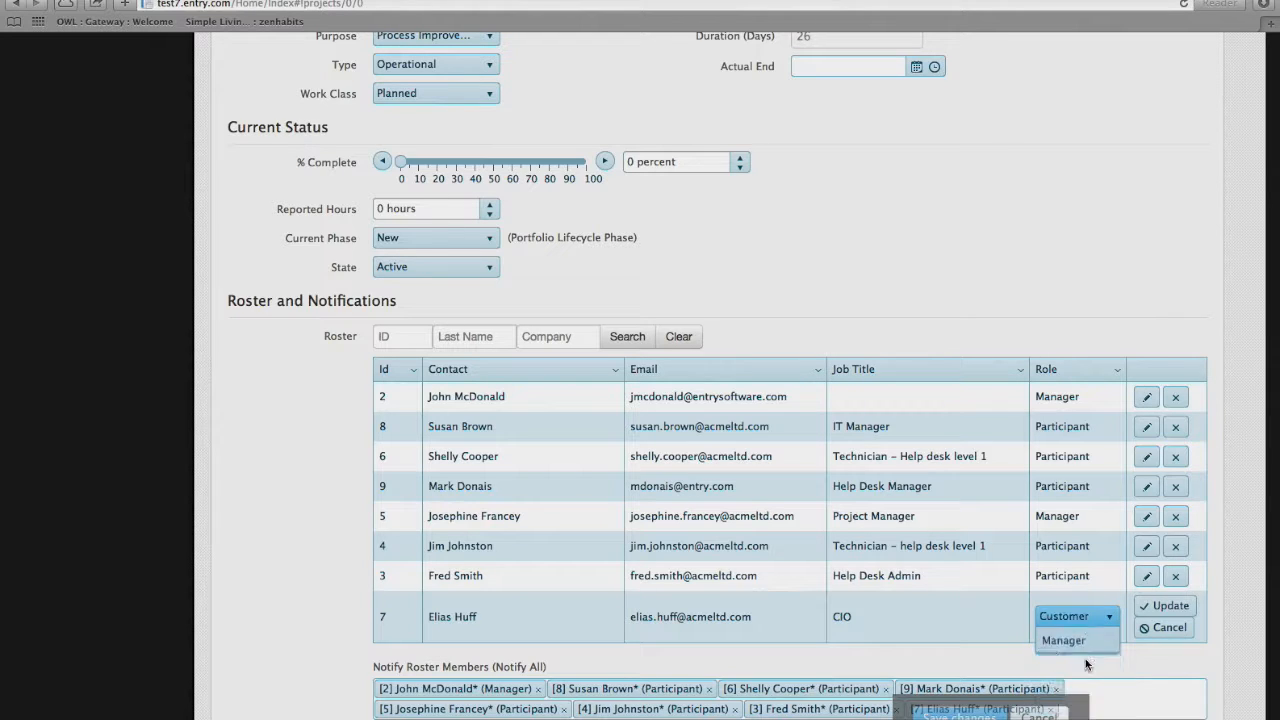
pyautogui.click(1147, 606)
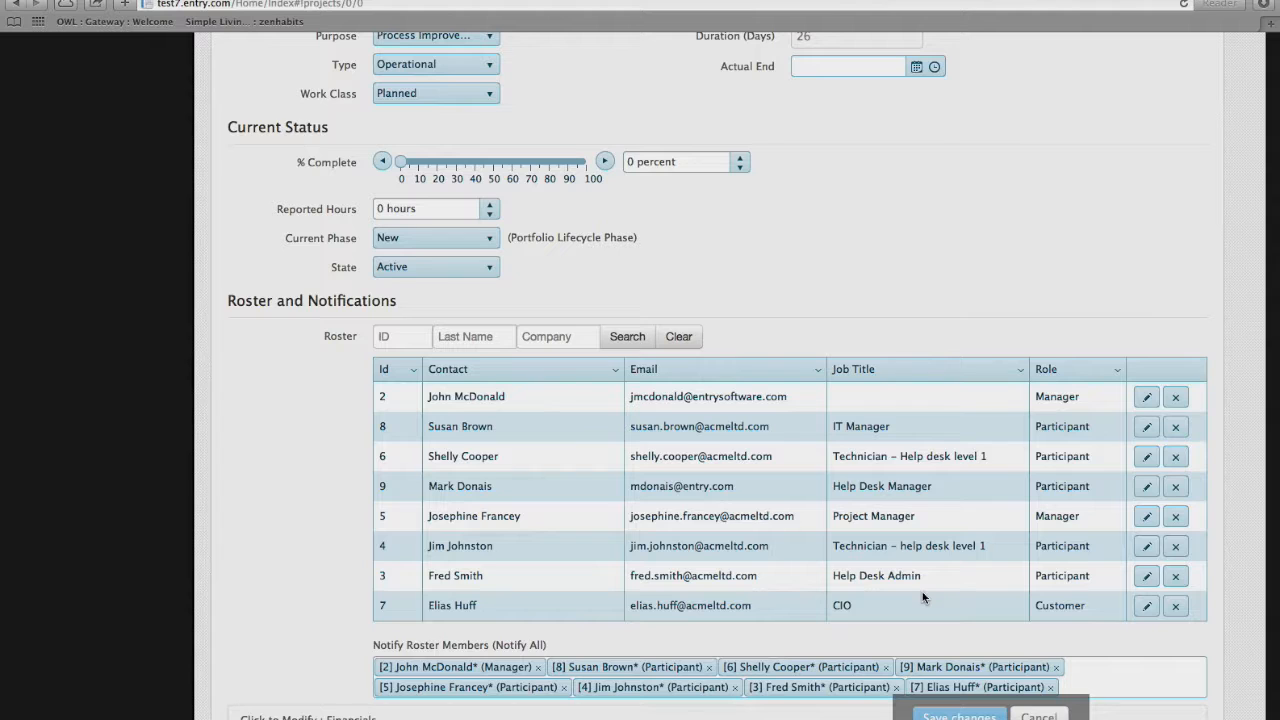
# - Change the Help Desk Admin's role in the project roster to Observer
pyautogui.click(1147, 576)
pyautogui.click(1108, 588)
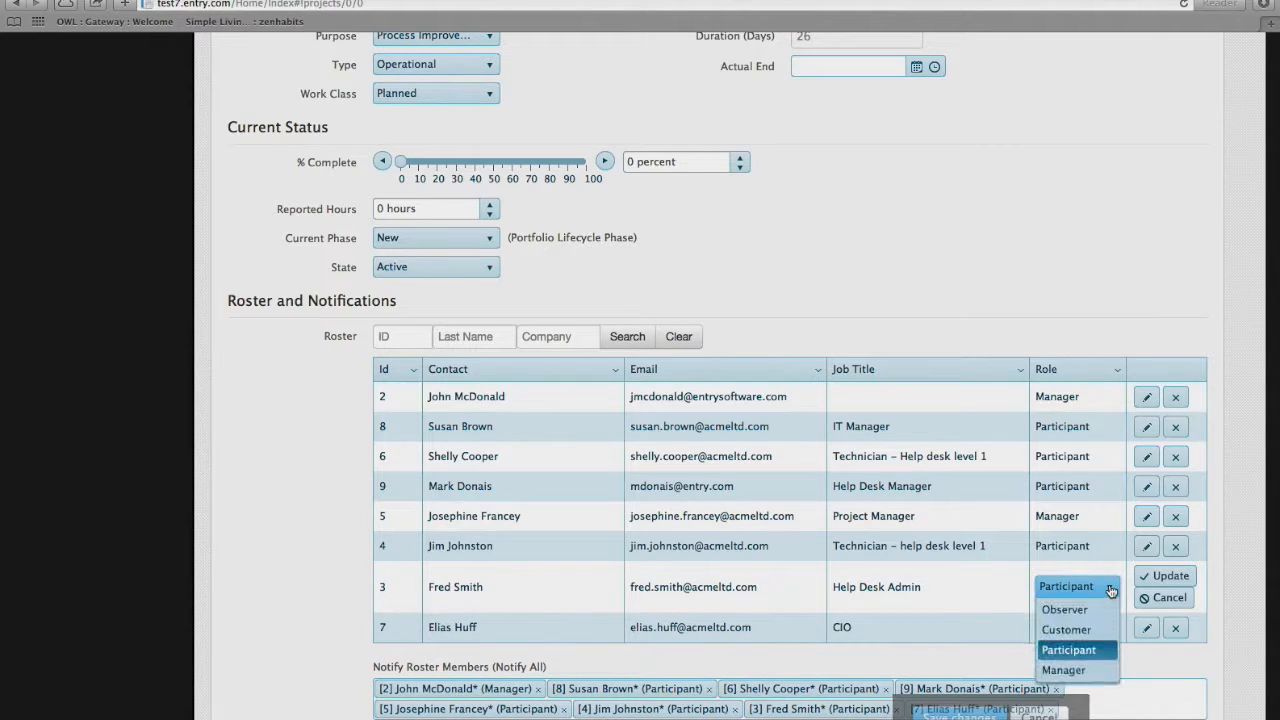
pyautogui.click(1093, 611)
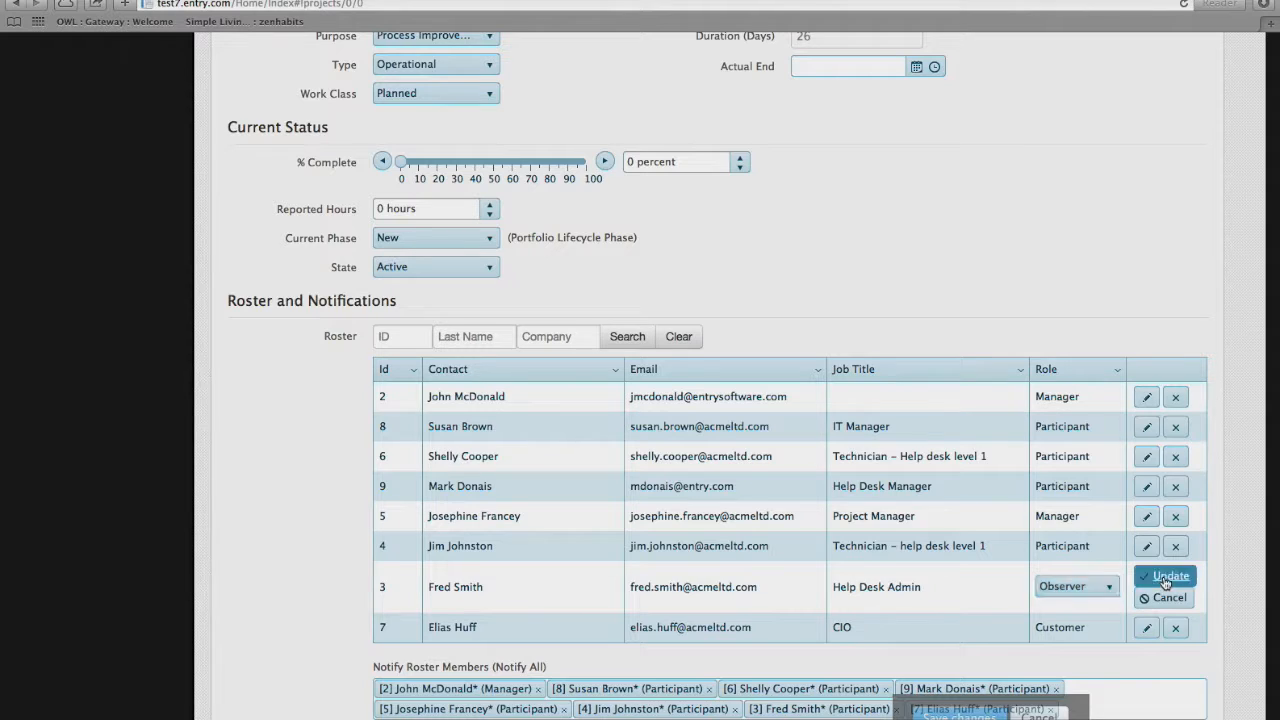
pyautogui.click(1166, 576)
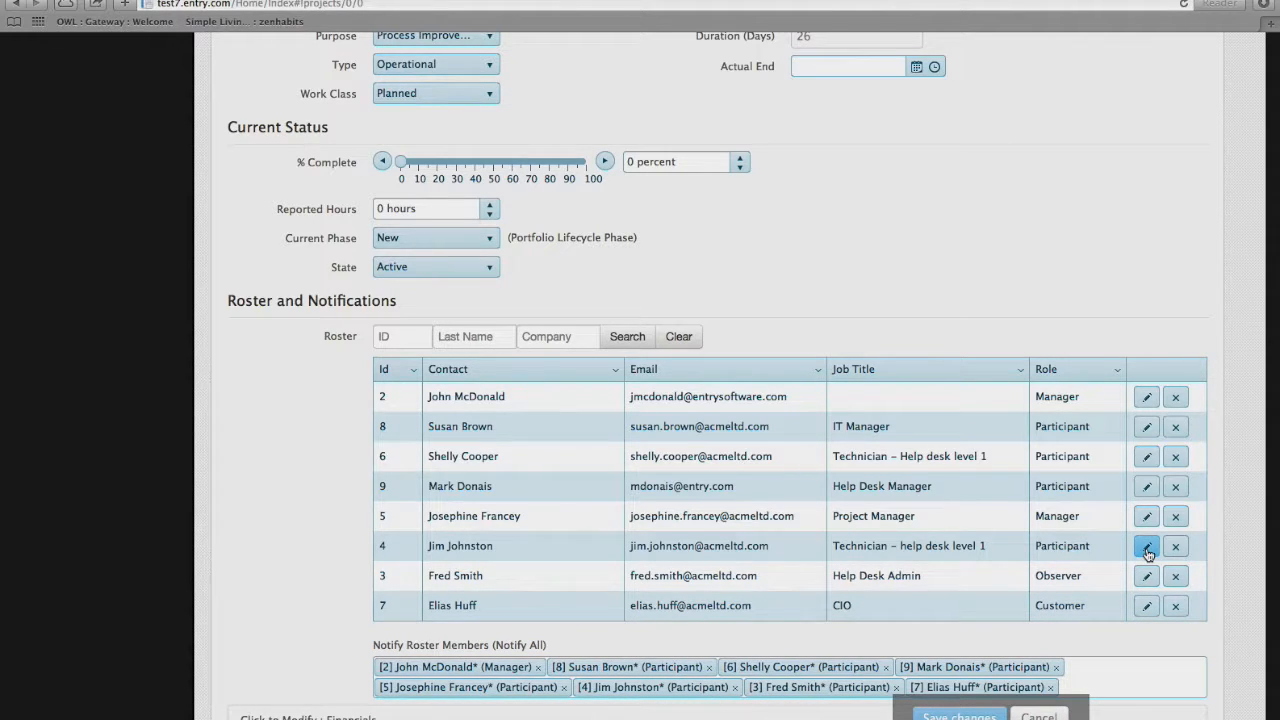
# - Change the roster role of both level 1 help desk technicians to Observer
pyautogui.click(1148, 553)
pyautogui.click(1097, 560)
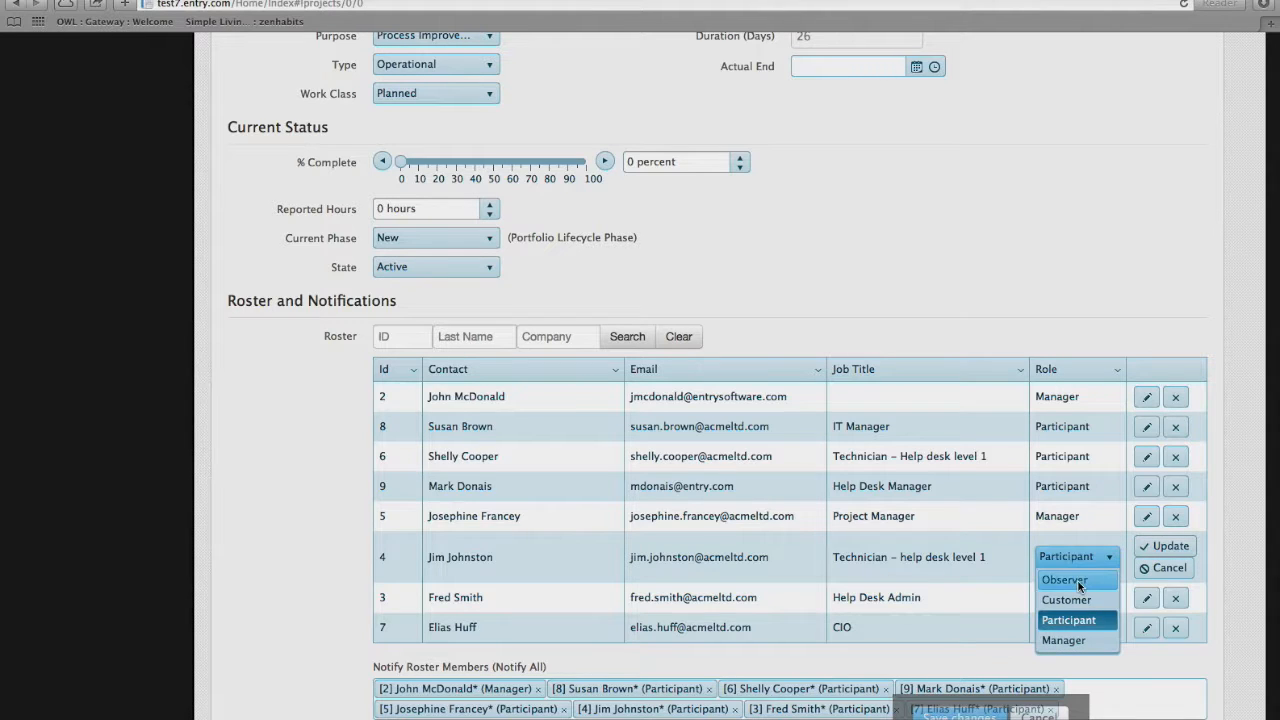
pyautogui.click(1079, 583)
pyautogui.click(1162, 546)
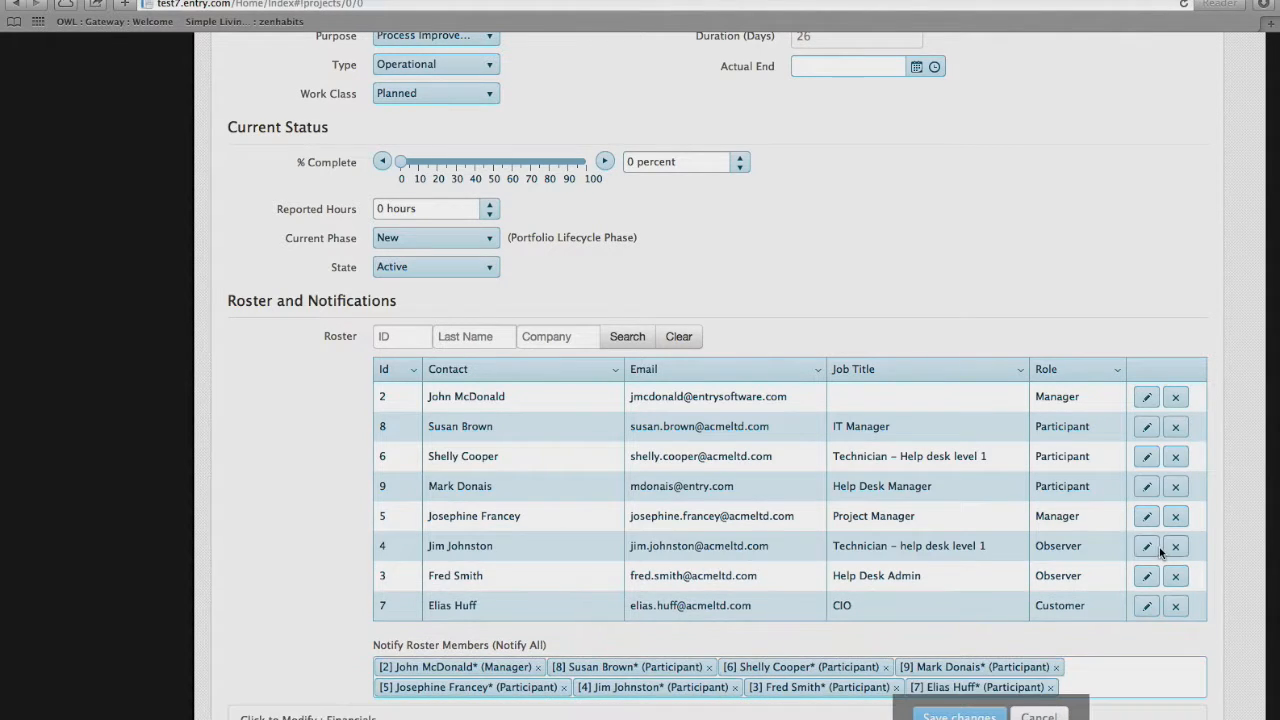
pyautogui.click(1145, 458)
pyautogui.click(1098, 476)
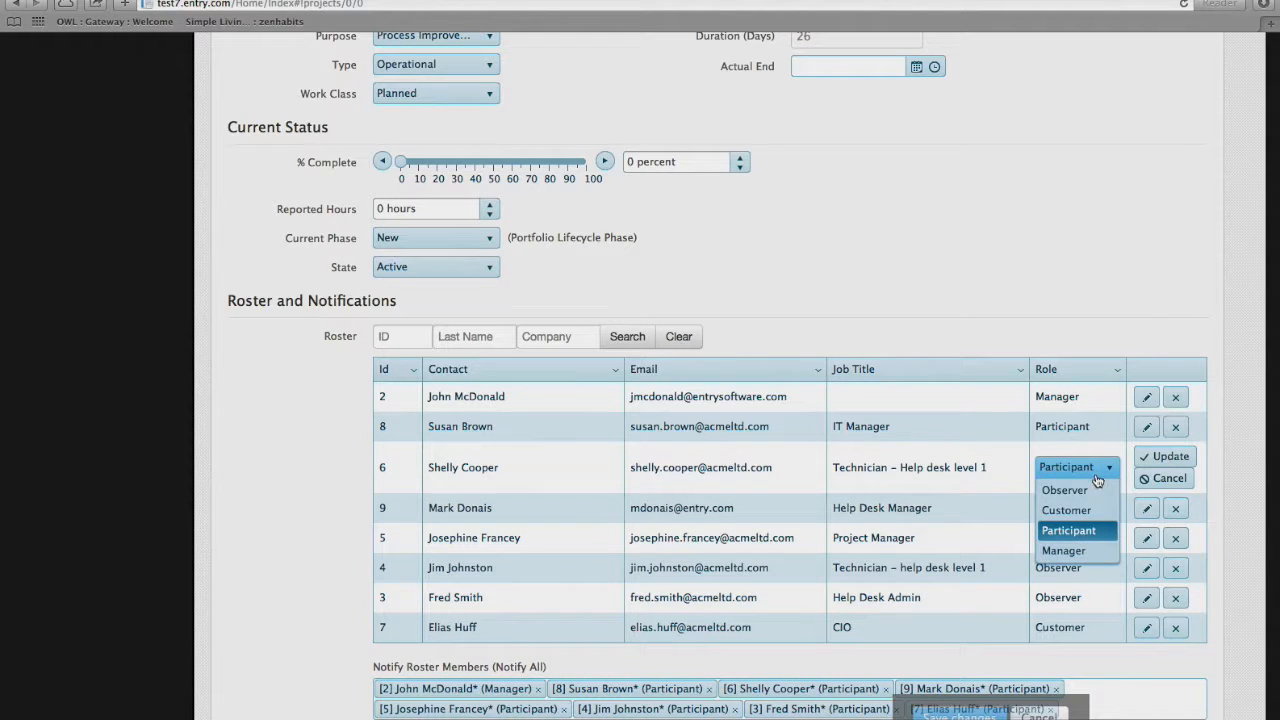
pyautogui.click(1064, 490)
pyautogui.click(1165, 457)
# - Remove every member from the project's roster notification list
pyautogui.scroll(-5, 930, 543)
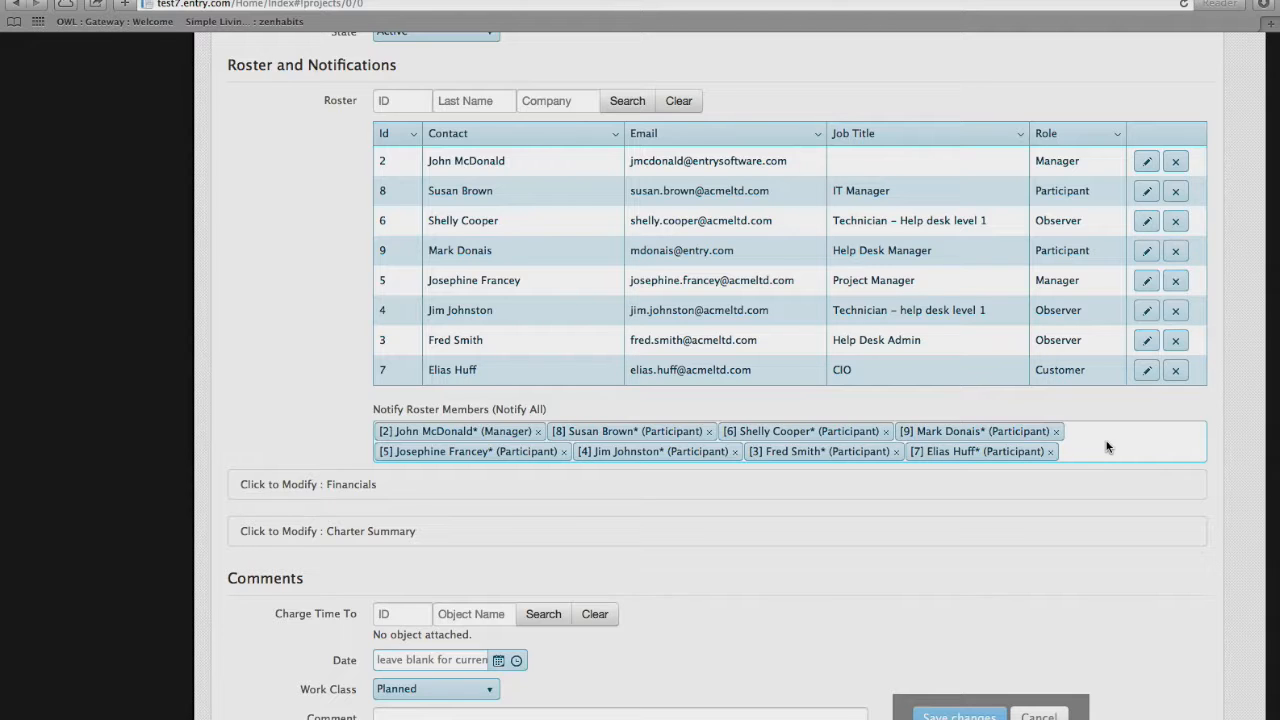
pyautogui.scroll(1, 1107, 447)
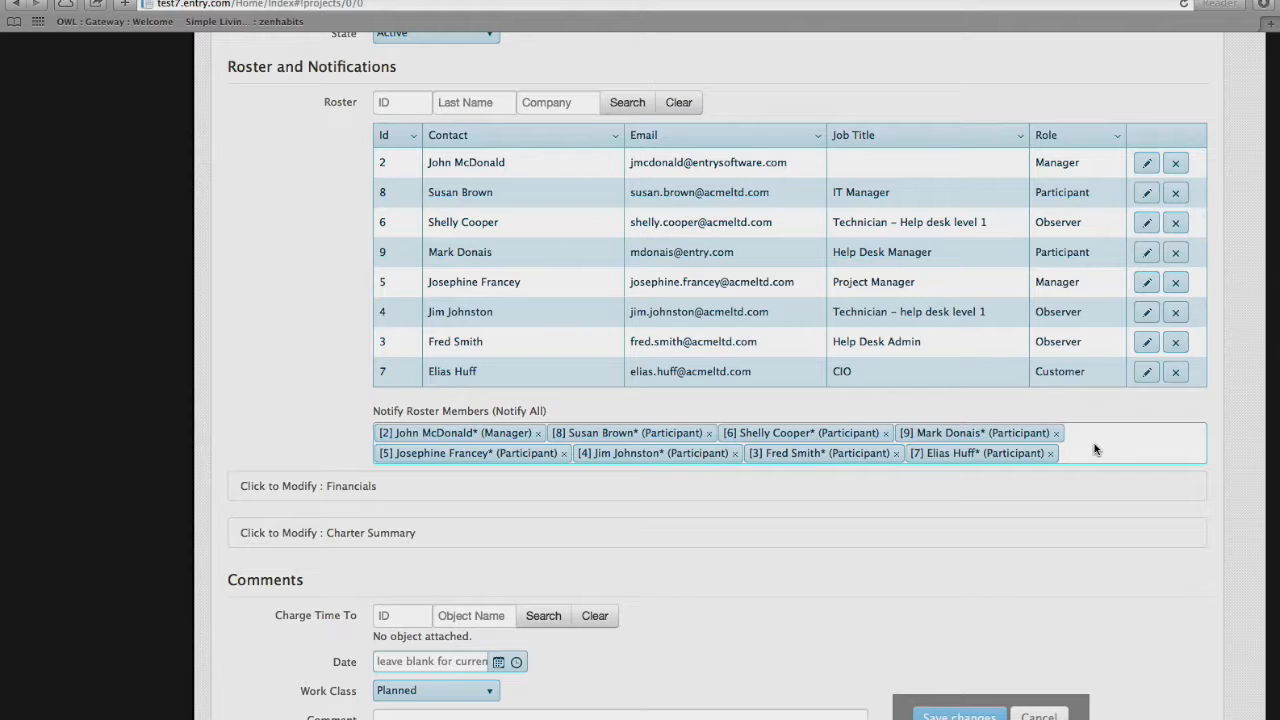
pyautogui.scroll(2, 1094, 449)
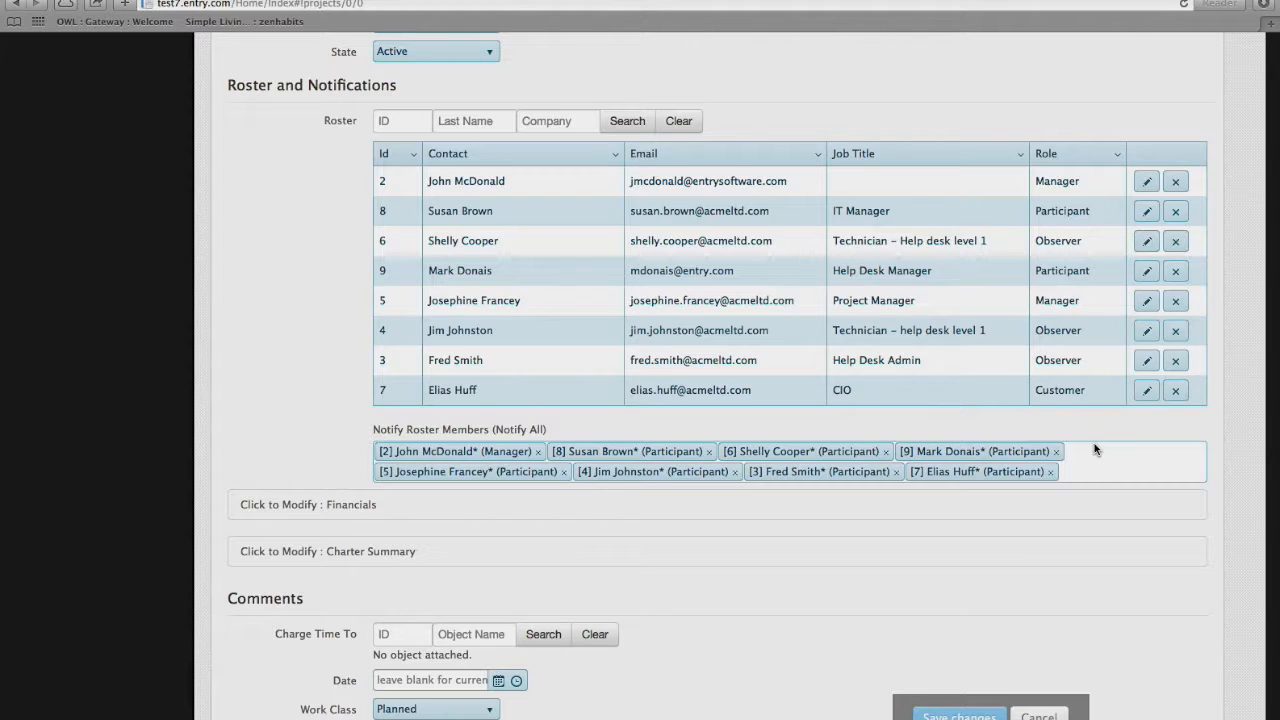
pyautogui.click(1050, 471)
pyautogui.click(1055, 453)
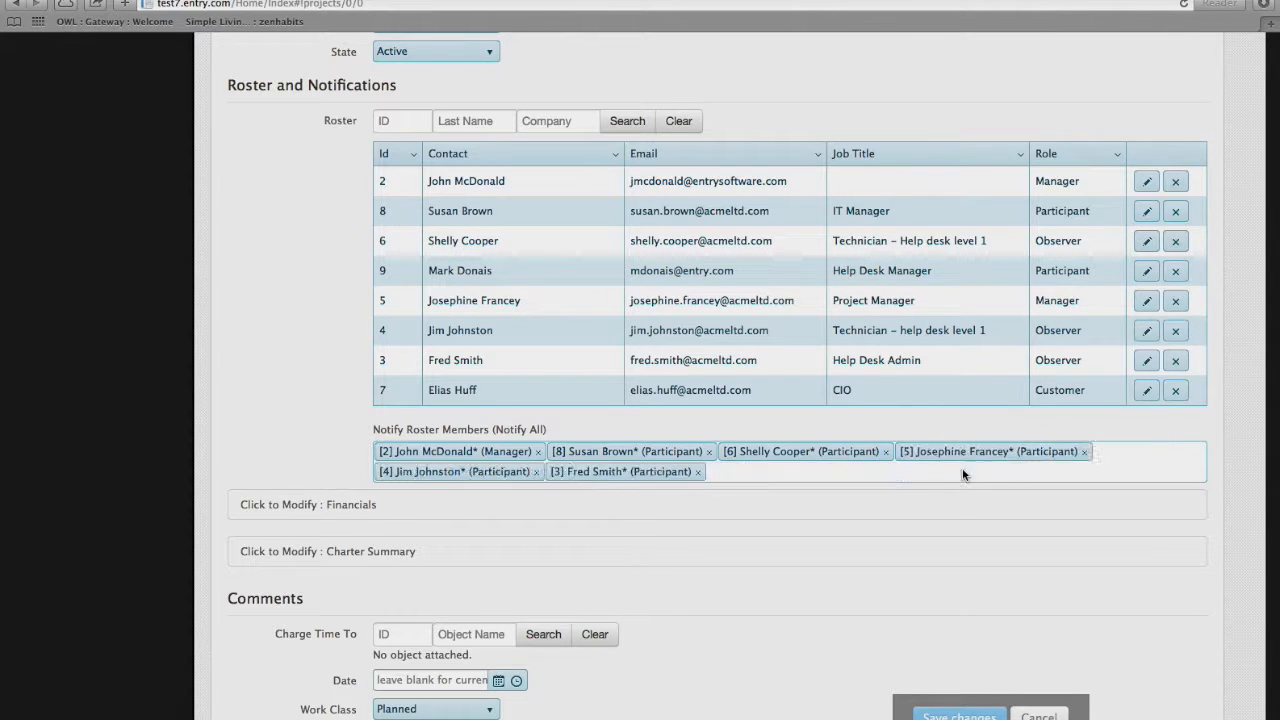
pyautogui.click(1085, 453)
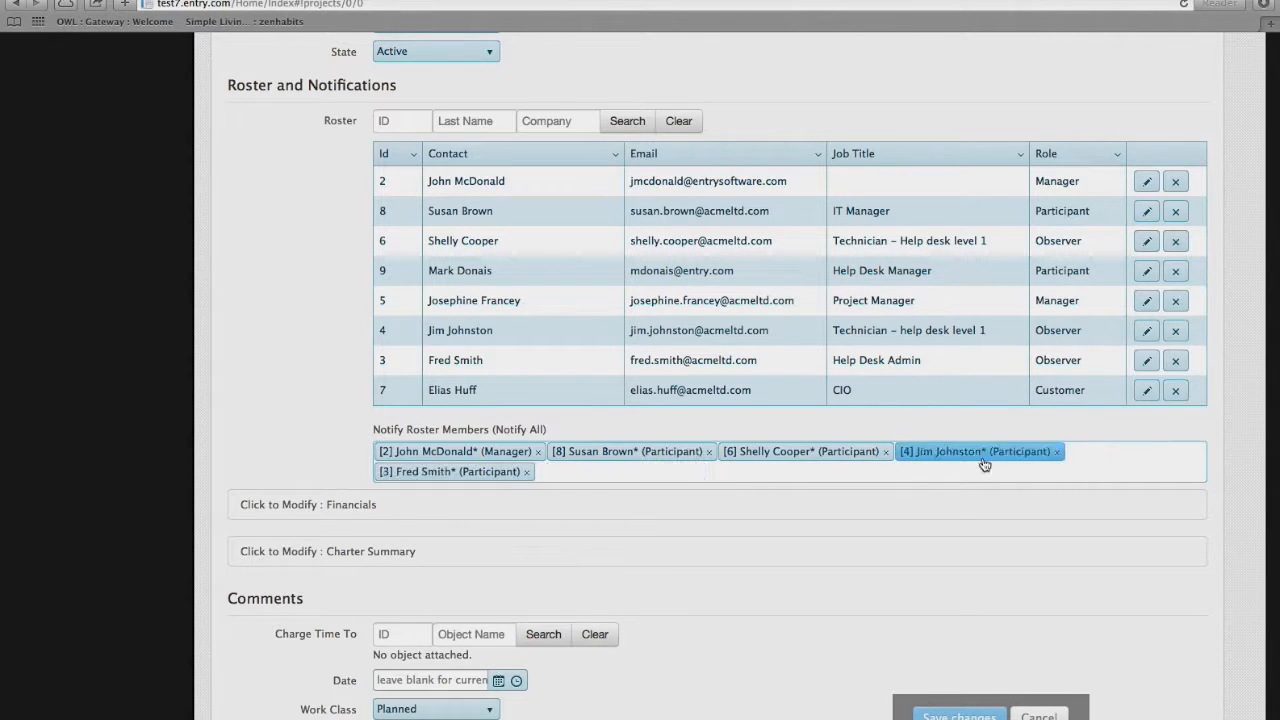
pyautogui.click(886, 452)
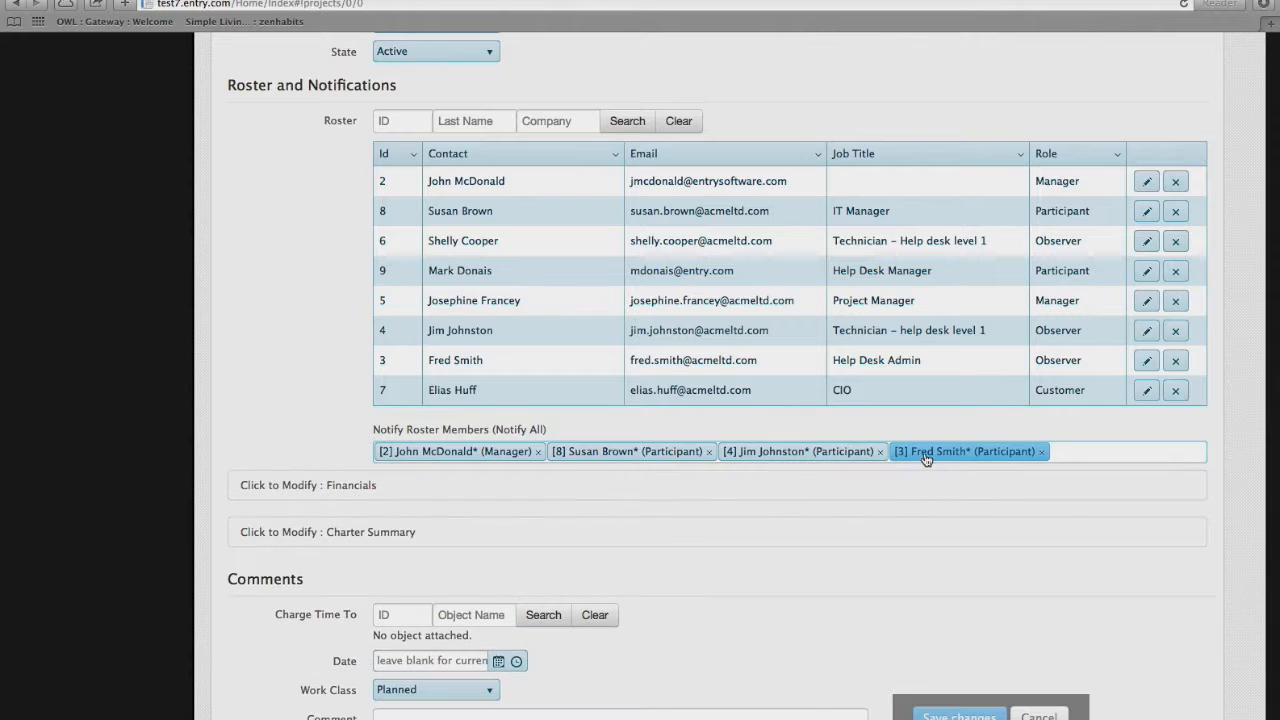
pyautogui.click(1040, 452)
pyautogui.click(880, 452)
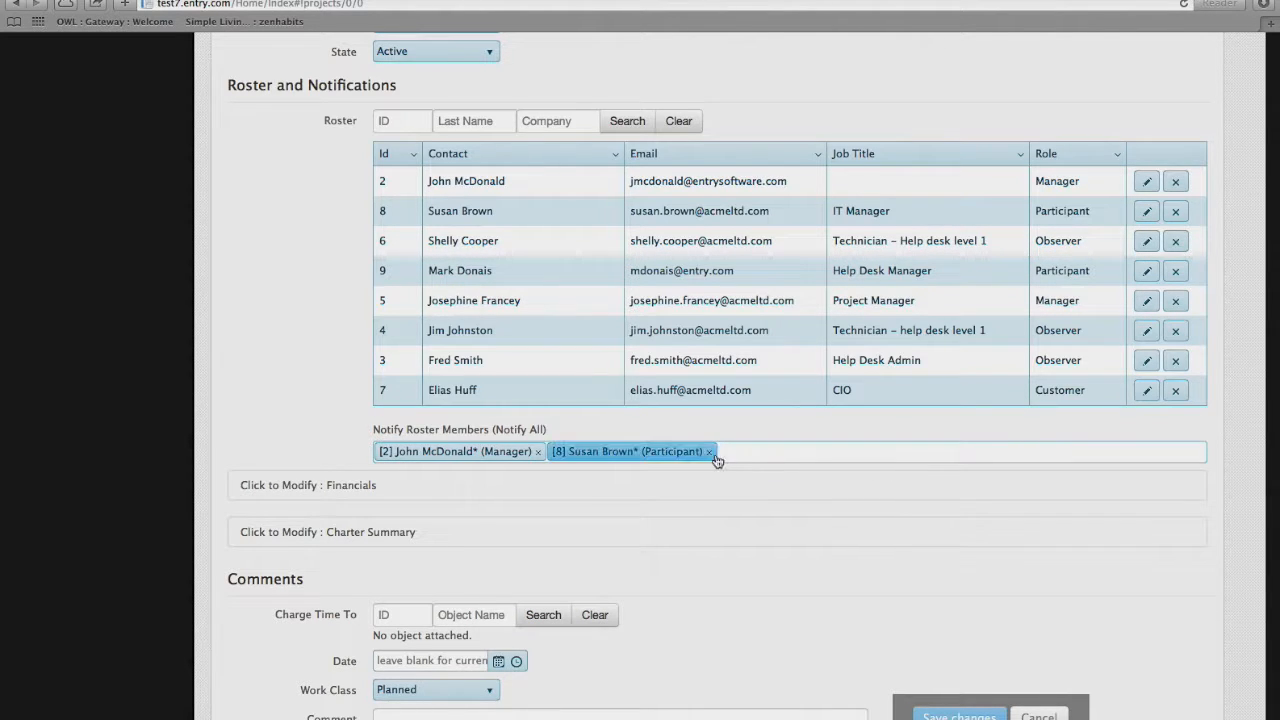
pyautogui.click(709, 452)
pyautogui.click(541, 453)
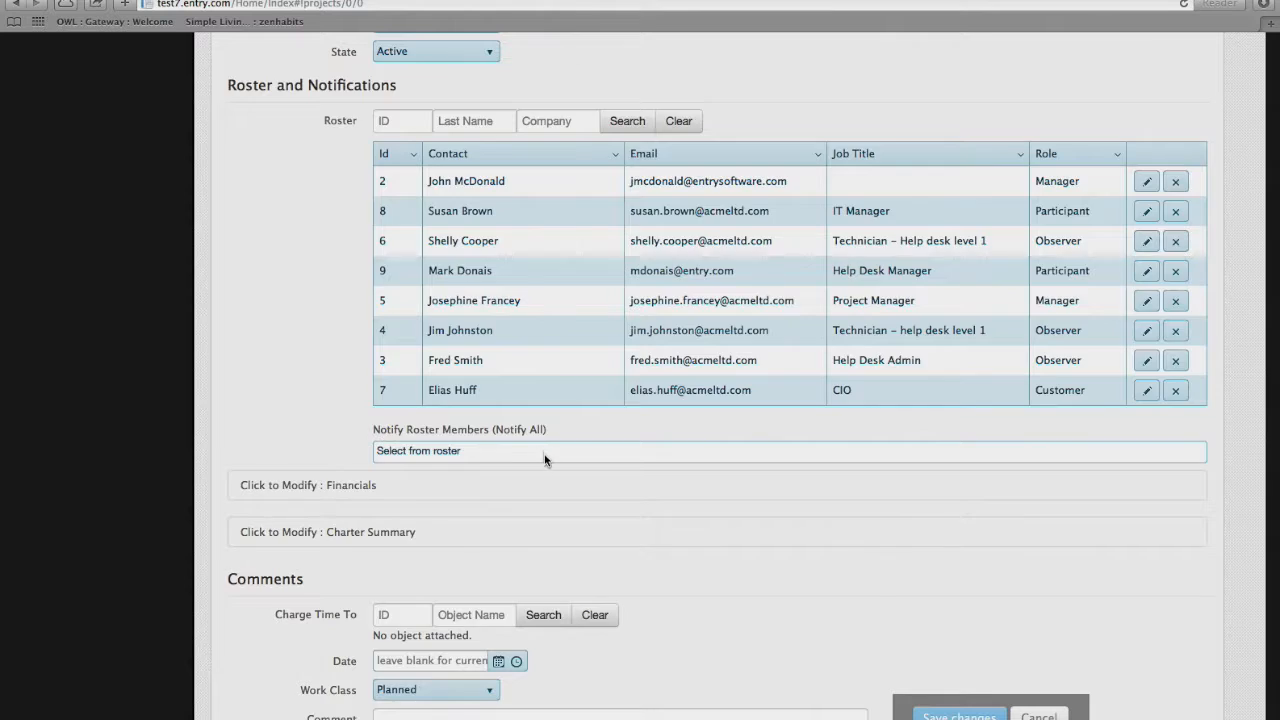
# - In the project financials, set the benefit value to $779,312.00 and attach project benefits.pdf as its document
pyautogui.click(432, 485)
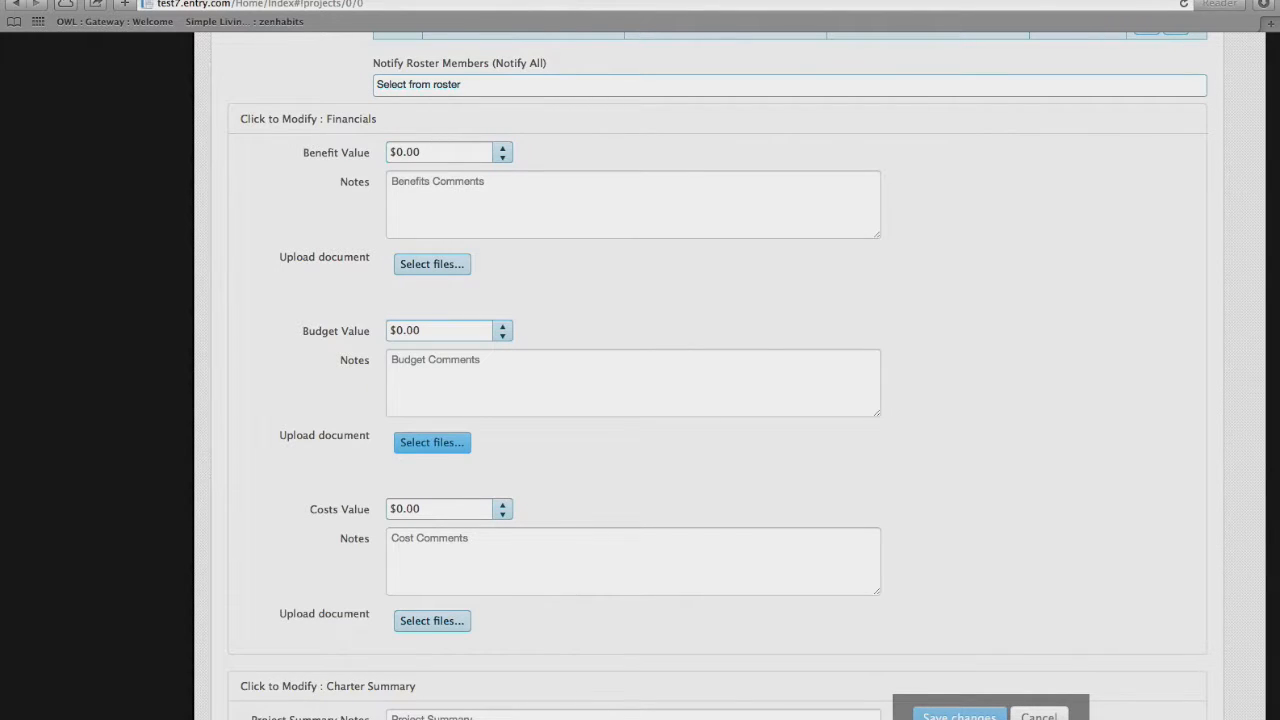
pyautogui.click(445, 152)
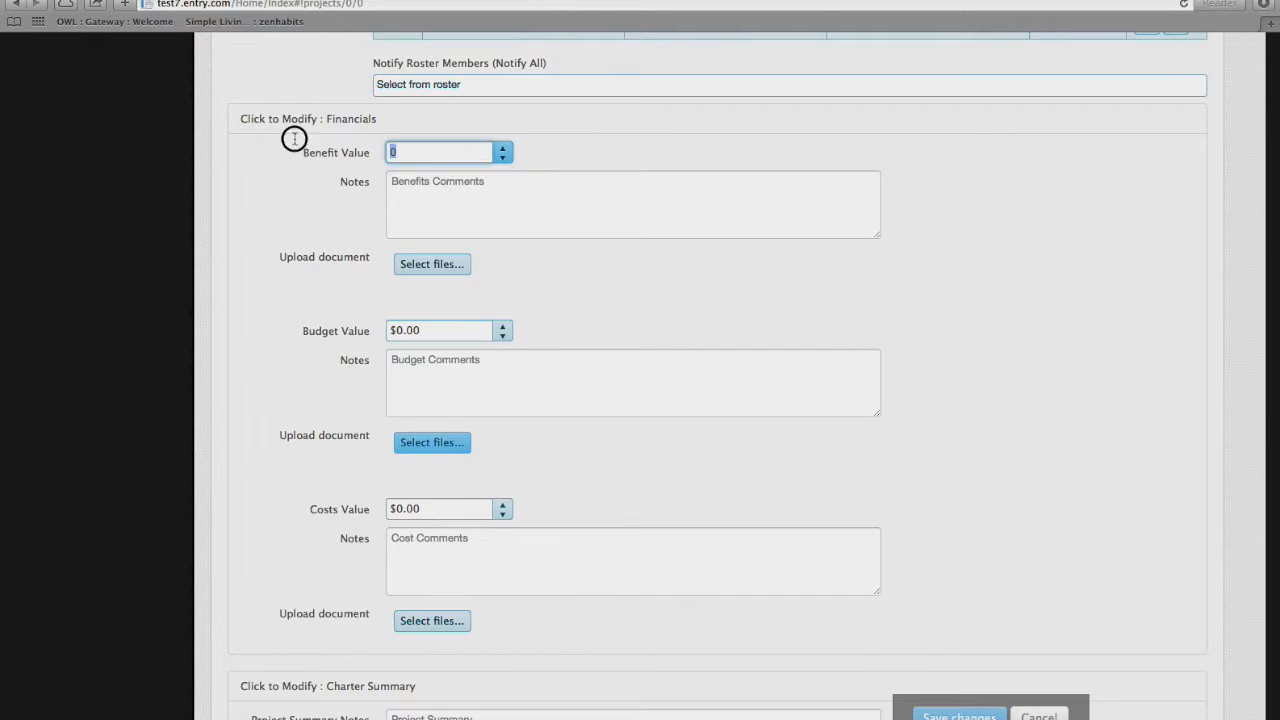
pyautogui.write('779,312.00')
pyautogui.press('Tab')
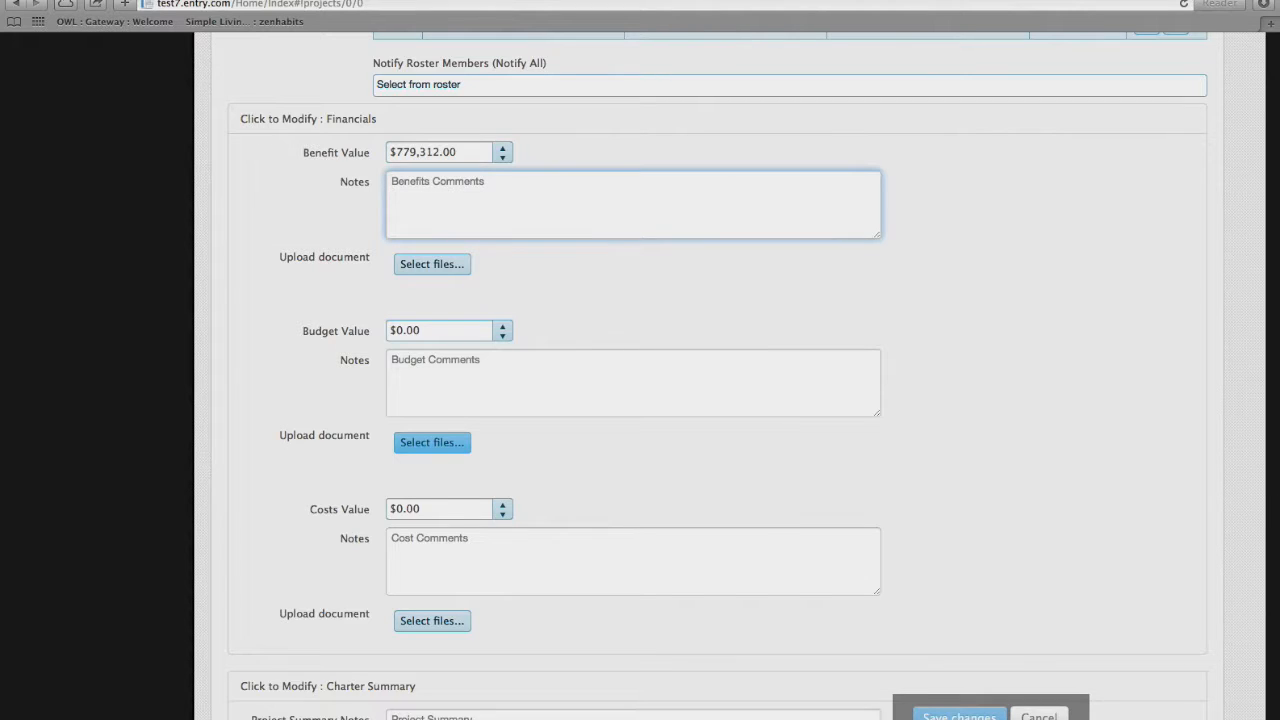
pyautogui.click(431, 264)
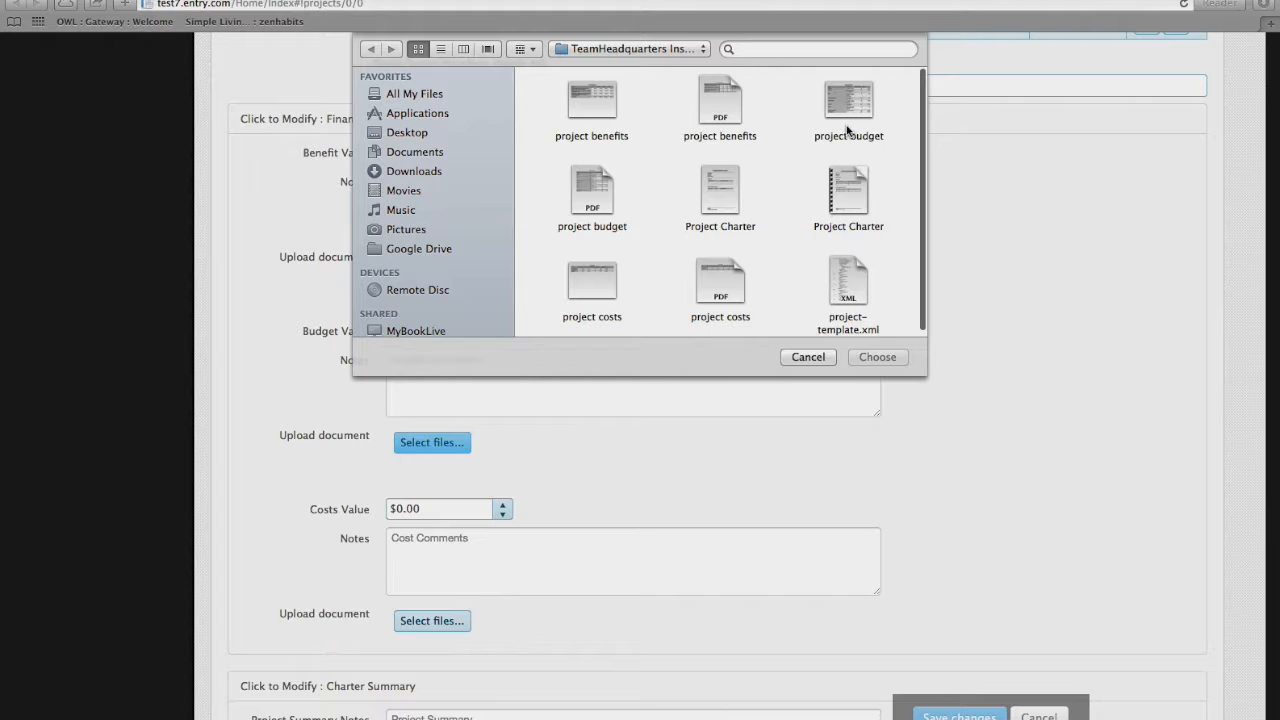
pyautogui.click(738, 108)
pyautogui.click(884, 358)
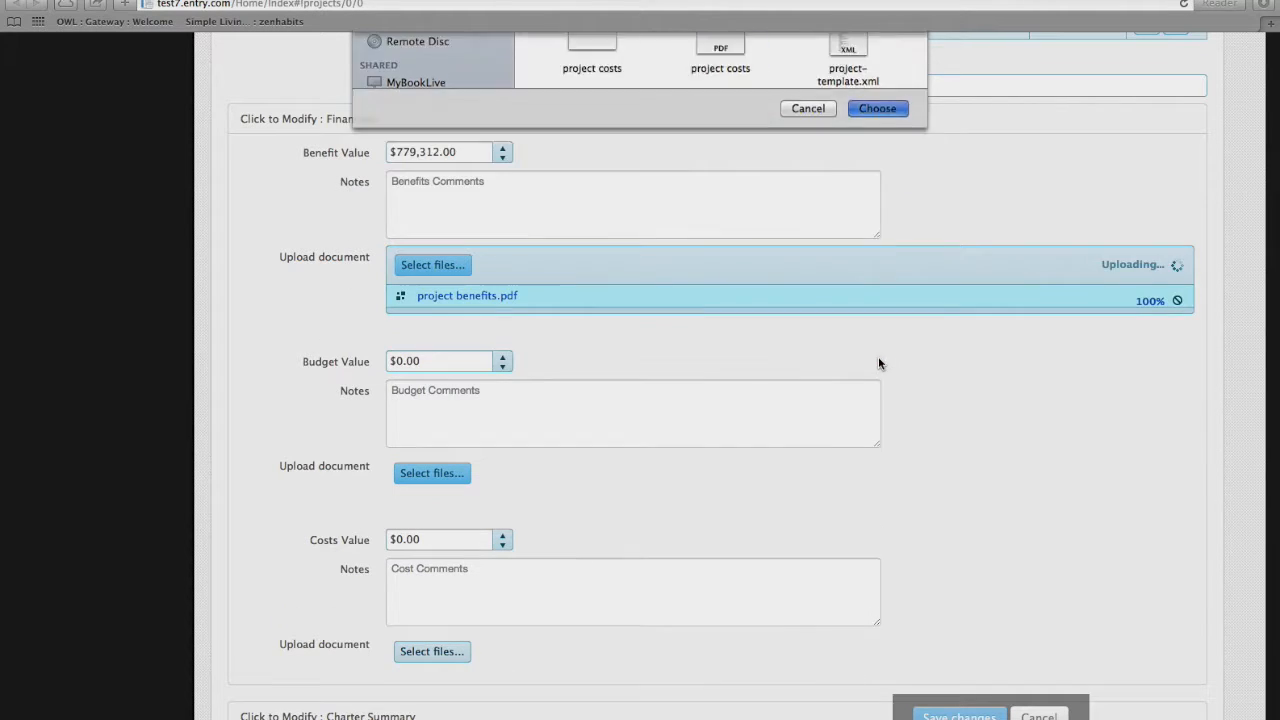
# - Set the budget value to $34,920.00 and attach project budget.pdf as its document
pyautogui.click(388, 358)
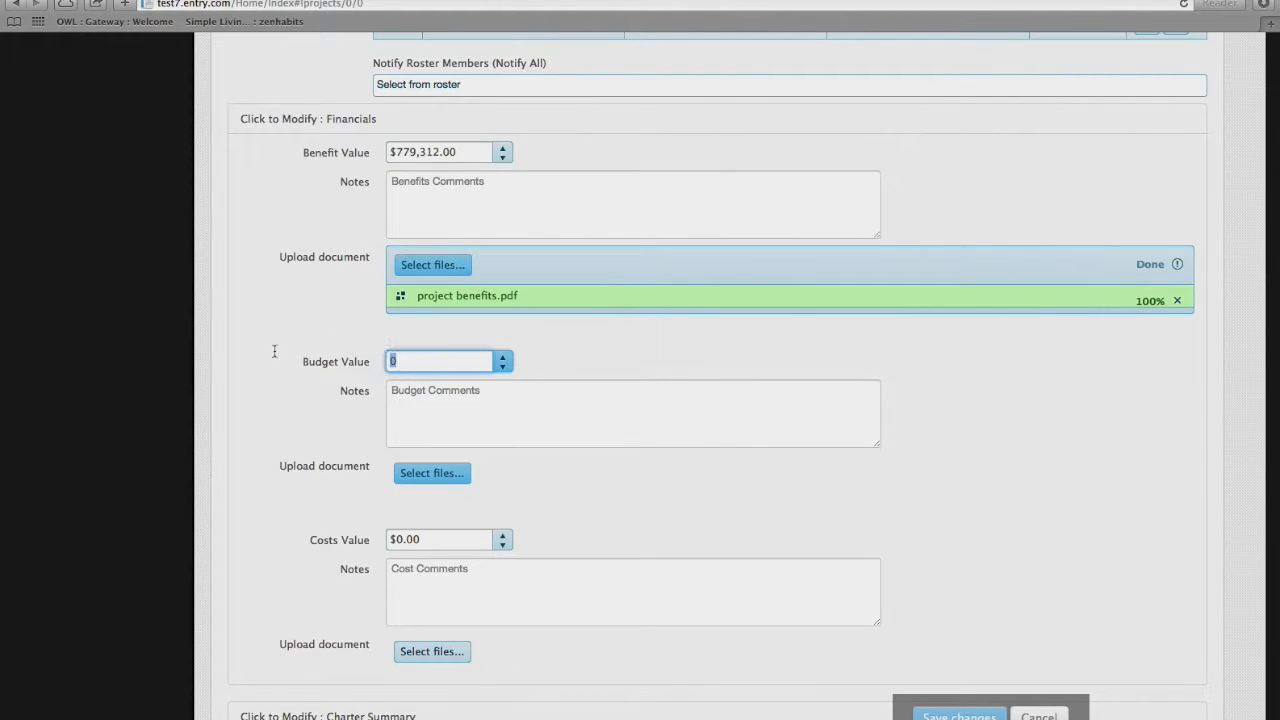
pyautogui.write('3')
pyautogui.press('Tab')
pyautogui.scroll(-1, 626, 455)
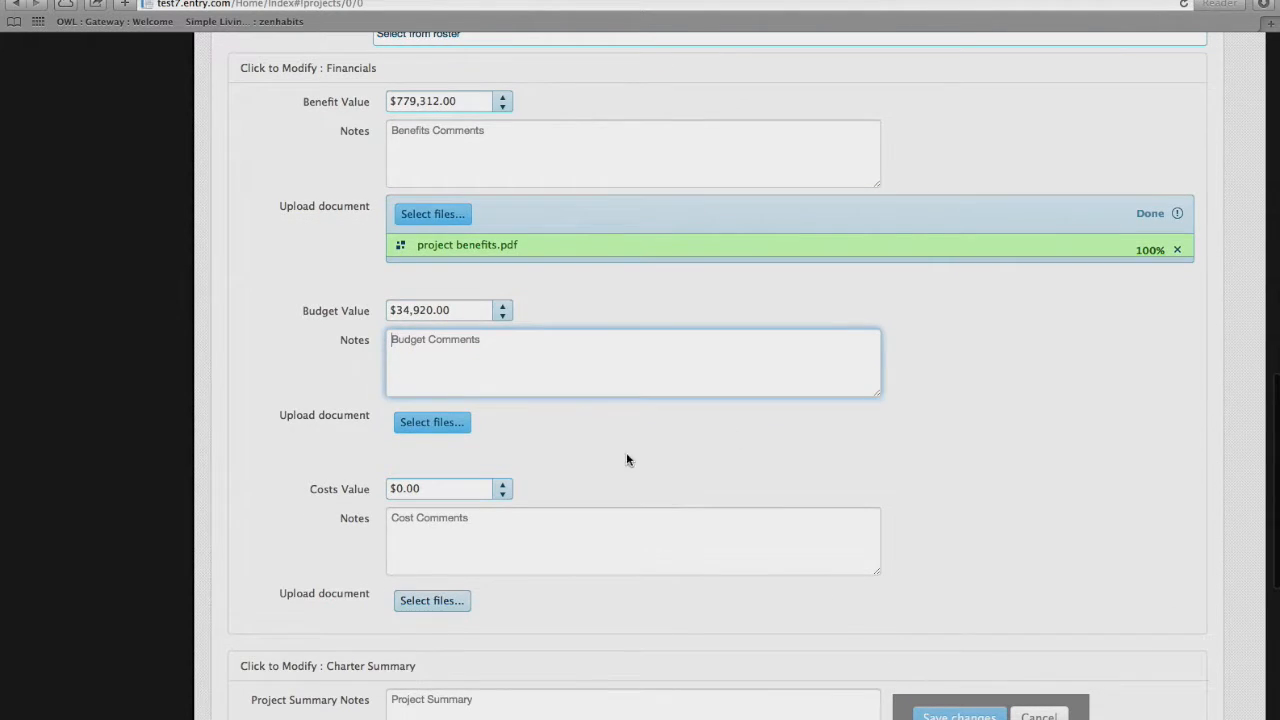
pyautogui.click(424, 430)
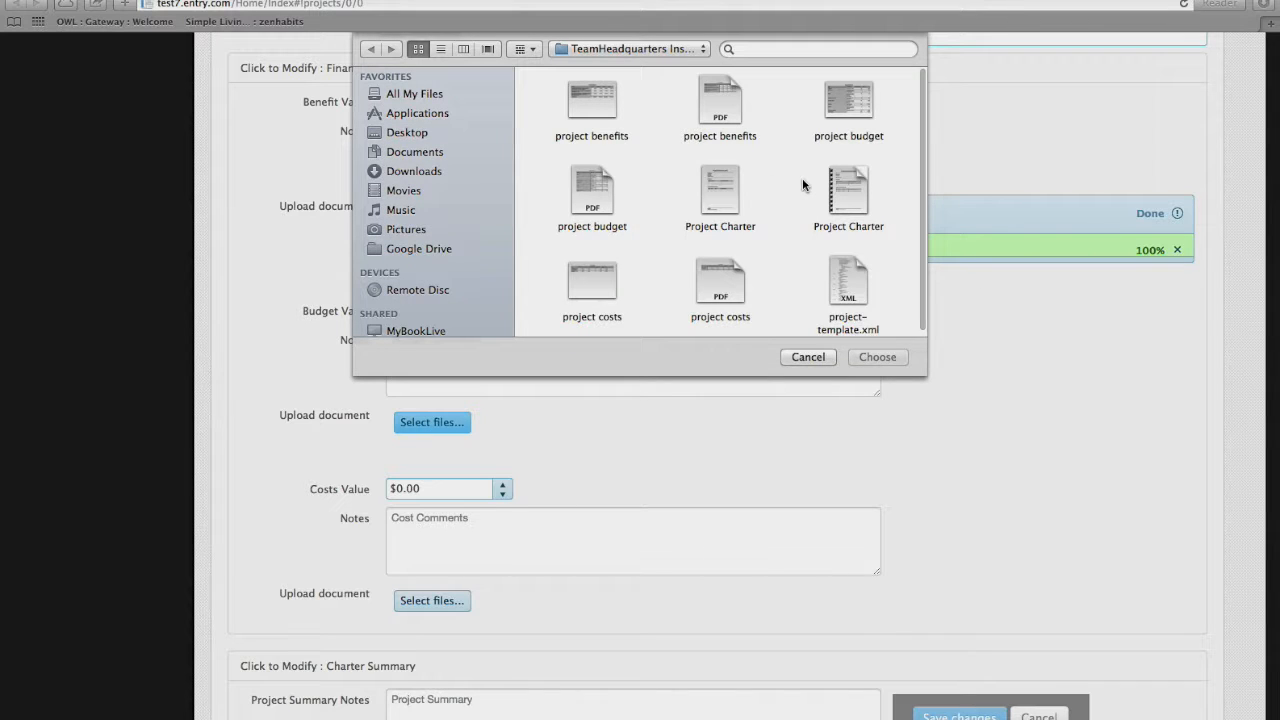
pyautogui.click(599, 196)
pyautogui.click(877, 357)
# - Set the costs value to $38,100.00 and attach project costs.pdf as its document
pyautogui.click(438, 519)
pyautogui.press('BackSpace')
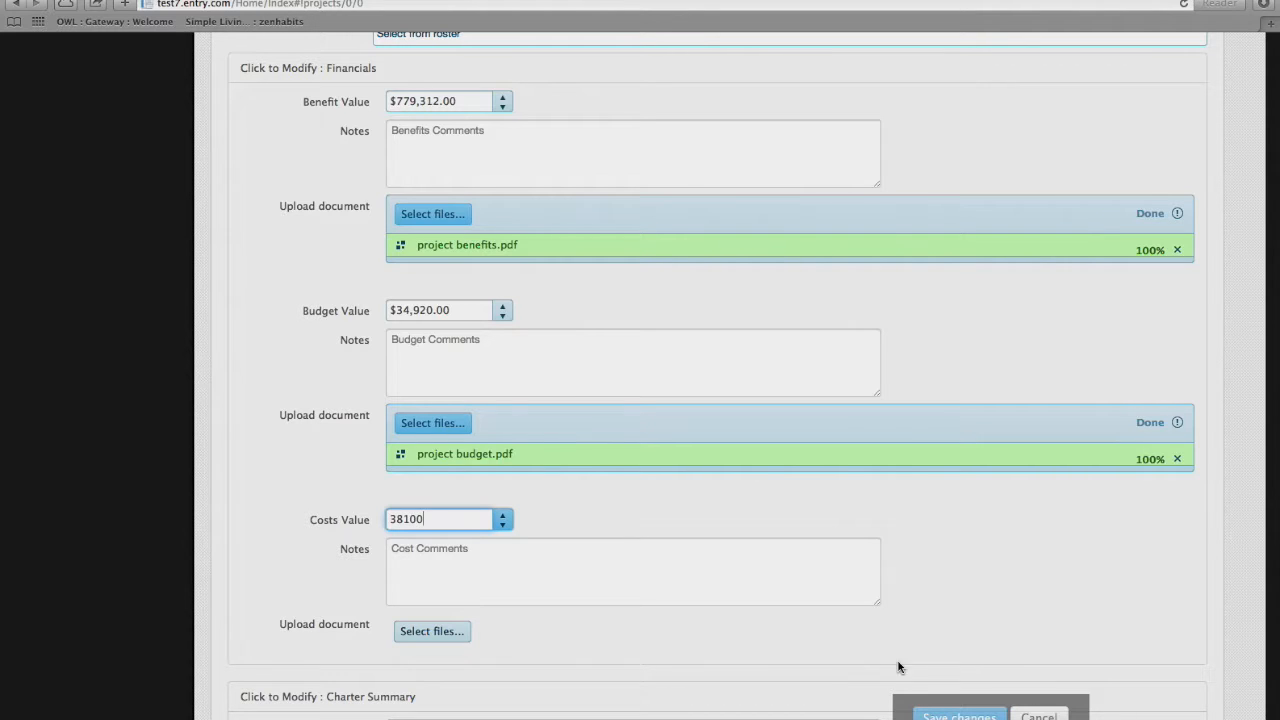
pyautogui.click(459, 643)
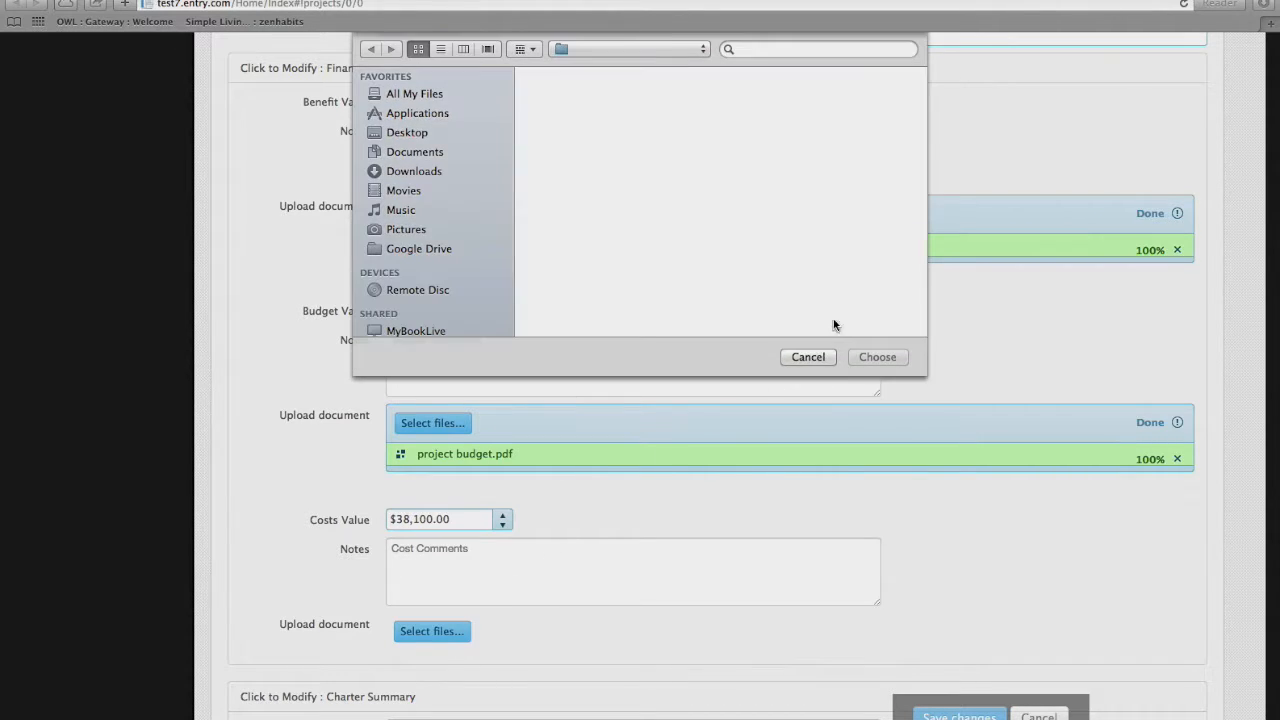
pyautogui.click(720, 283)
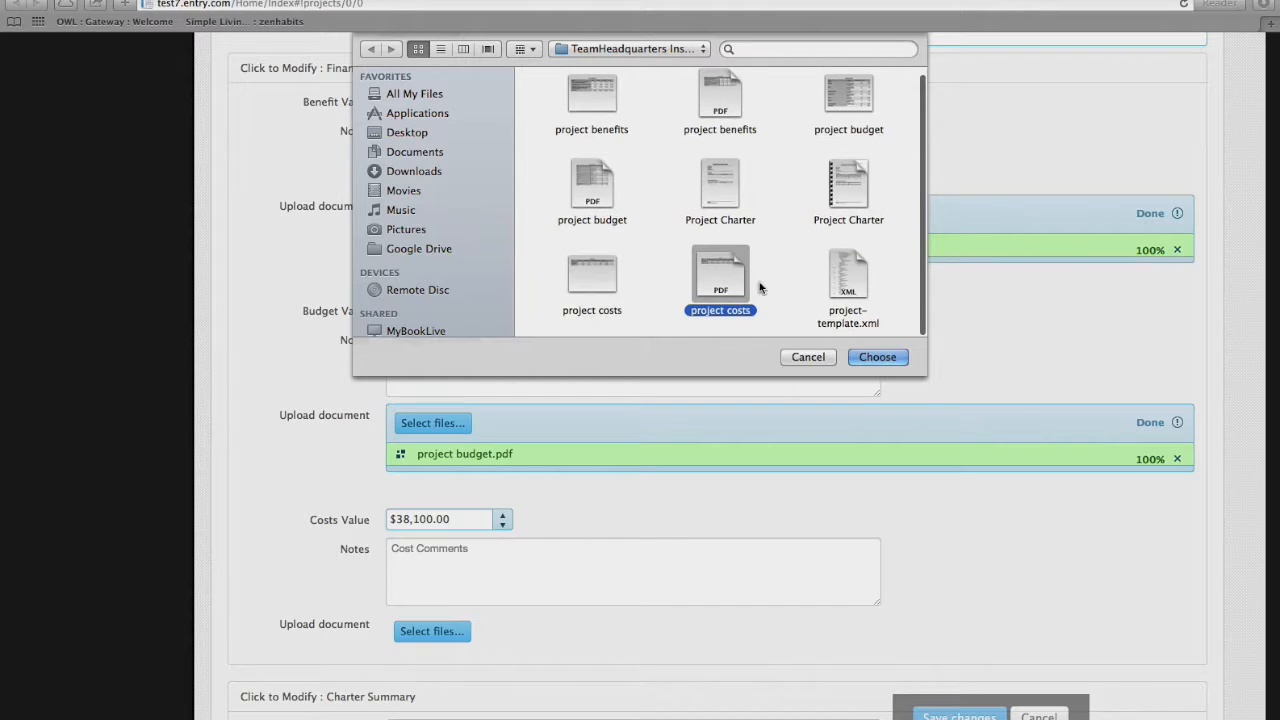
pyautogui.click(877, 357)
# - Fill the charter's project summary notes with the "Lorem ipsum dolor sit amet" placeholder paragraph and attach Project Charter.pdf
pyautogui.scroll(-5, 706, 463)
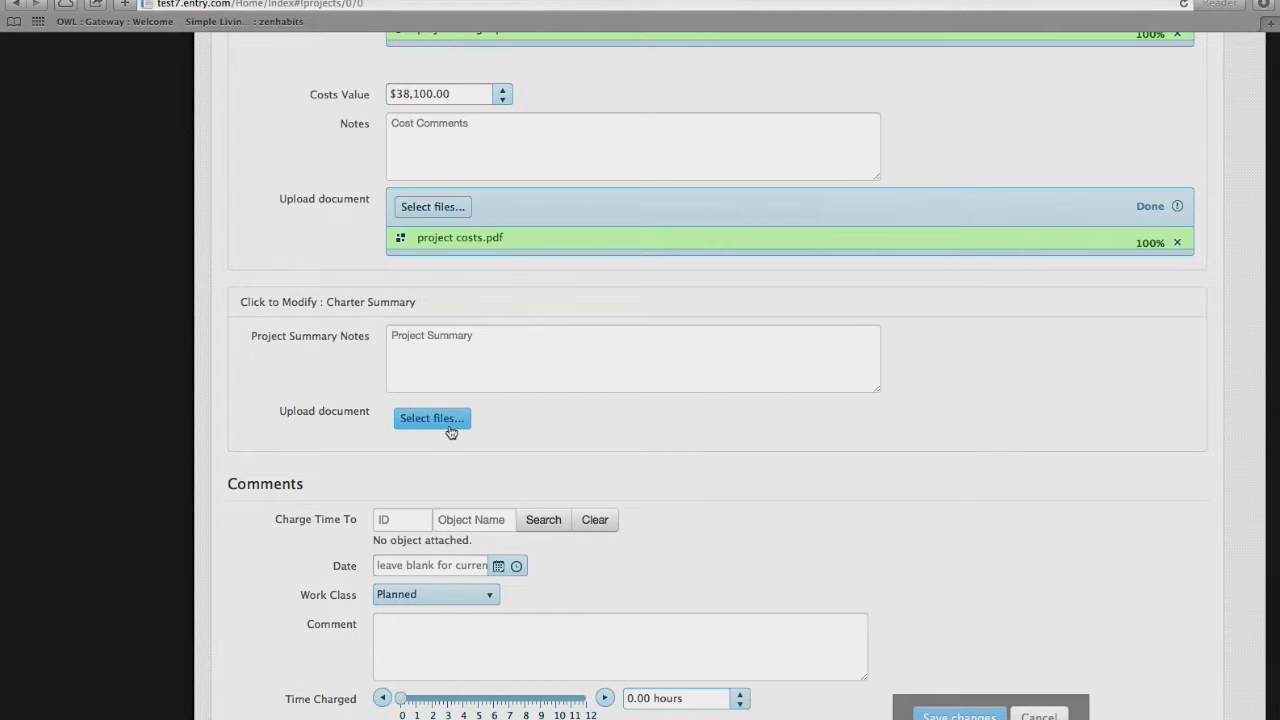
pyautogui.click(655, 352)
pyautogui.write('Lorem ipsum dolor sit amet, consectetur adipiscing elit. Praesent vitae orci enim. Mauris eleifend viverra accumsan. Donec eget risus mattis, vulputate massa id, venenatis neque. Etiam vel nisi est. Nunc augue nulla, fringilla at dolor vitae, pharetra feugiat magna. Suspendisse mattis, arcu sed semper suscipit, risus nunc rhoncus justo, id fermentum sapien neque sed nunc. Curabitur accumsan pellentesque mauris. Curabitur dui elit, tincidunt ut est vitae, porta eleifend lectus.')
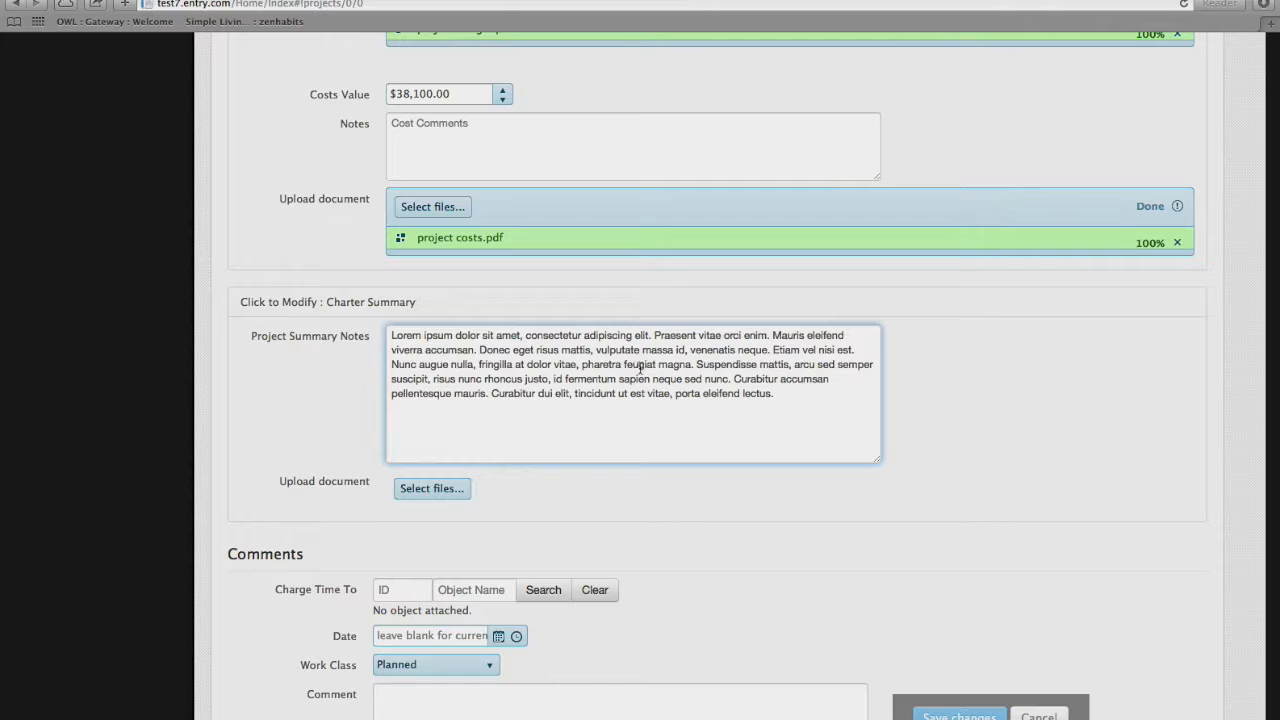
pyautogui.click(450, 493)
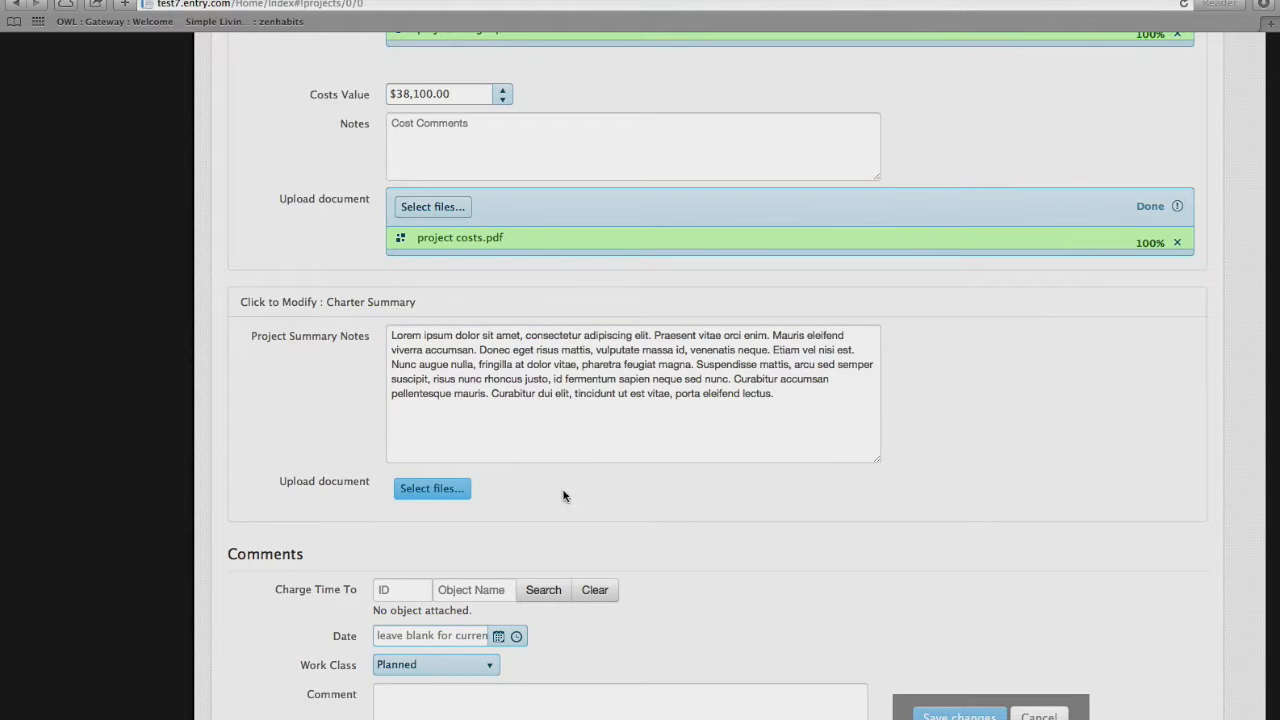
pyautogui.click(446, 494)
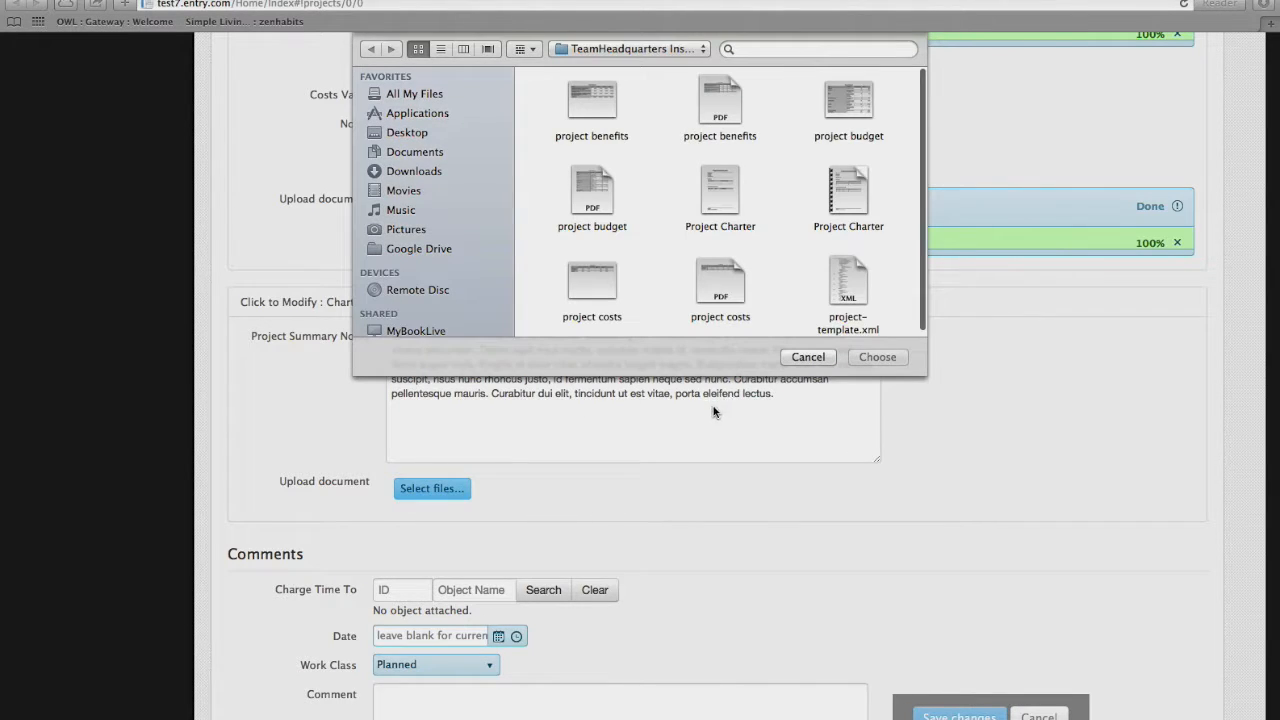
pyautogui.click(845, 186)
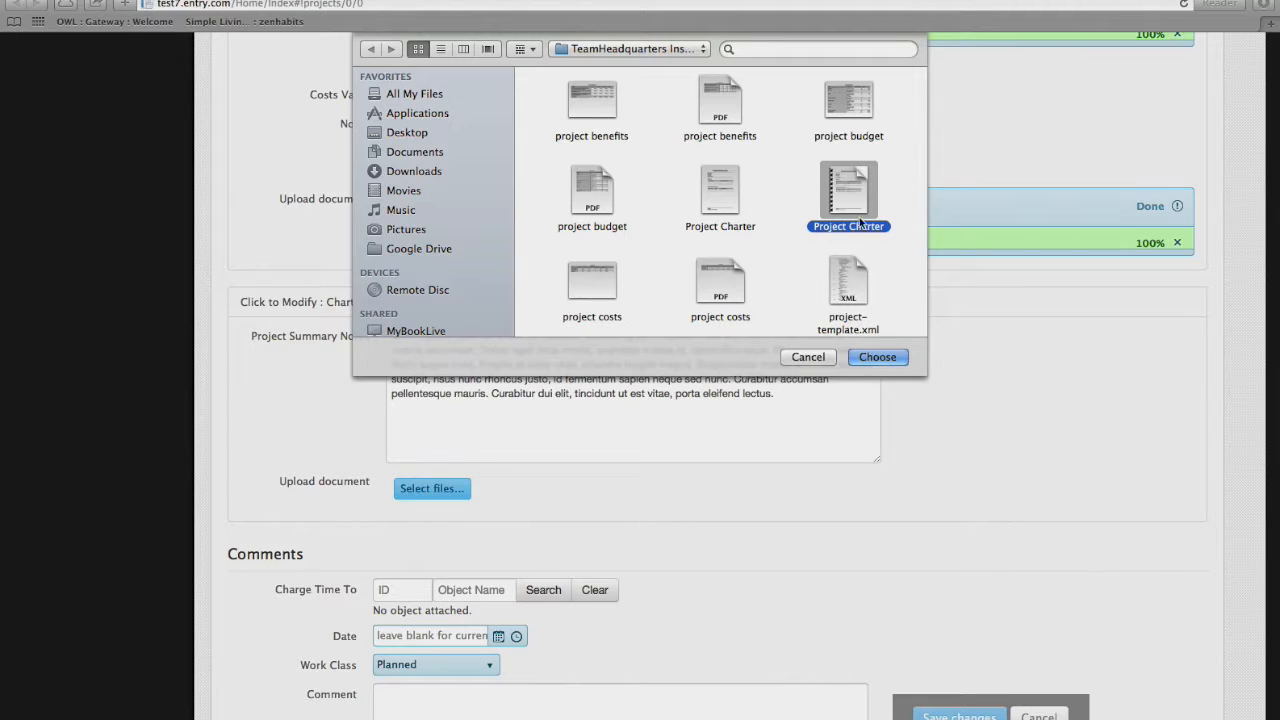
pyautogui.click(877, 357)
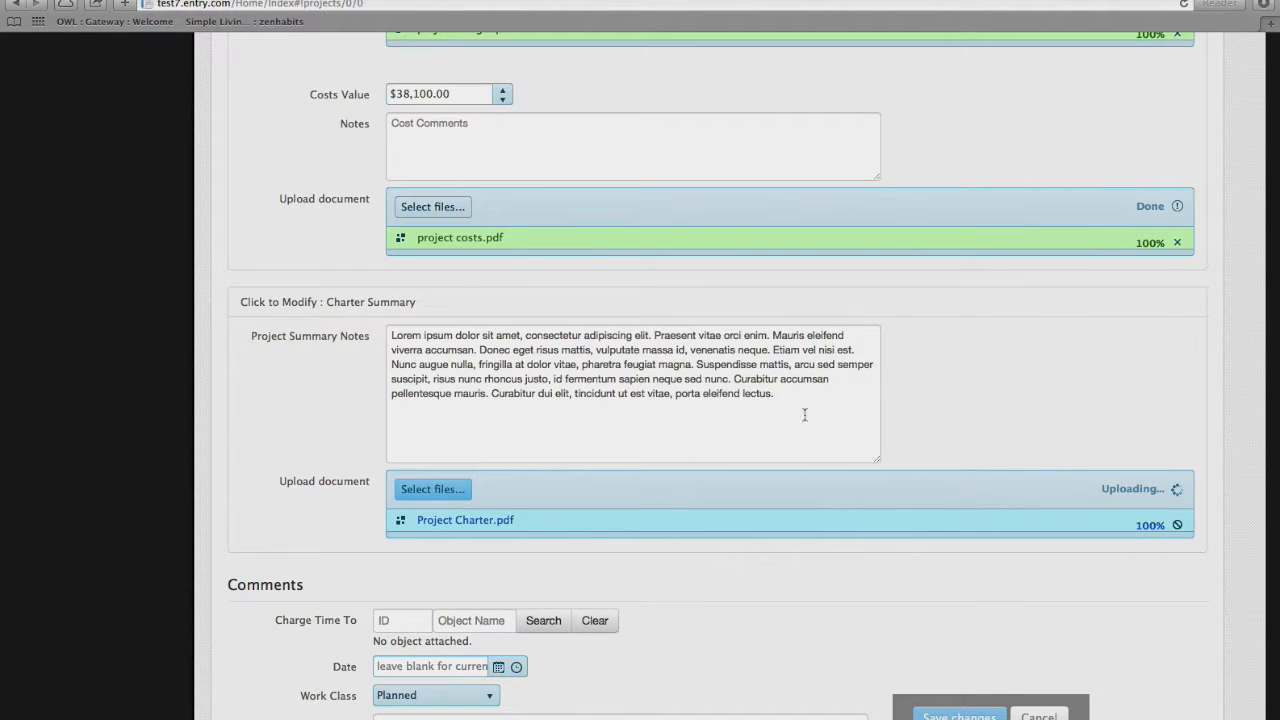
# - Save the new TeamHeadquarters implementation project, leaving its comments section empty
pyautogui.scroll(-4, 806, 430)
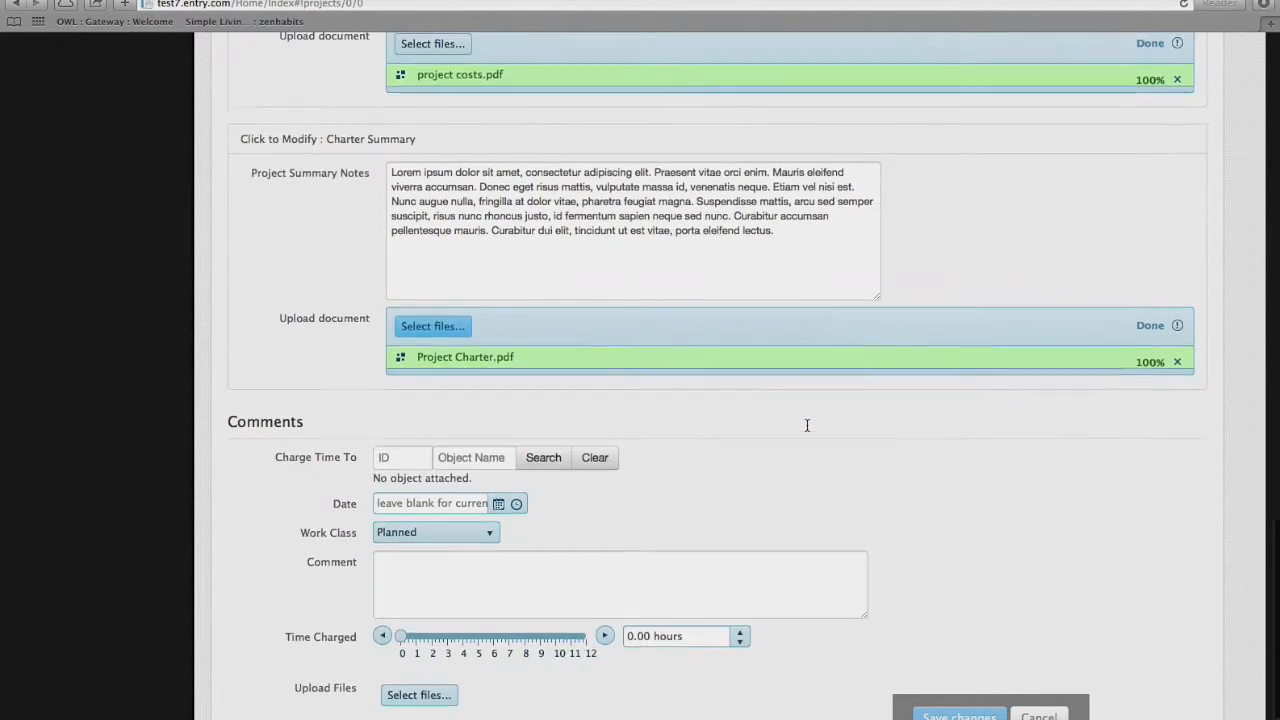
pyautogui.scroll(-1, 806, 430)
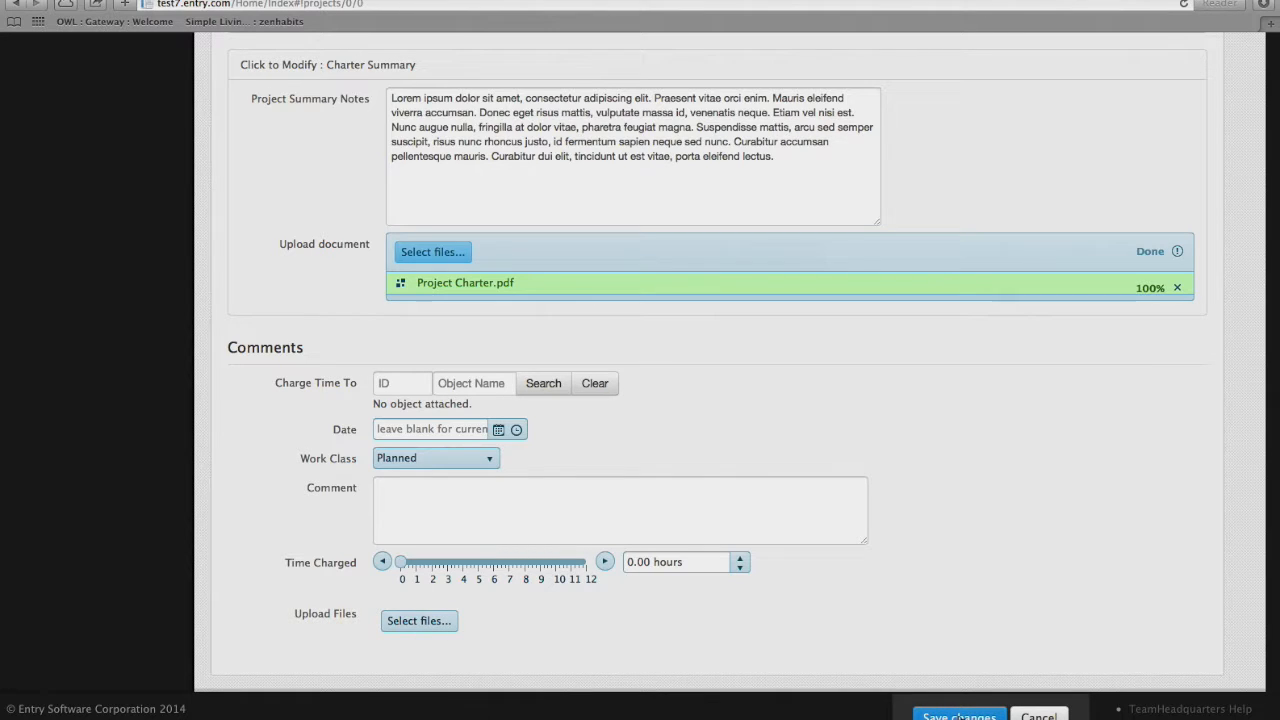
pyautogui.click(958, 716)
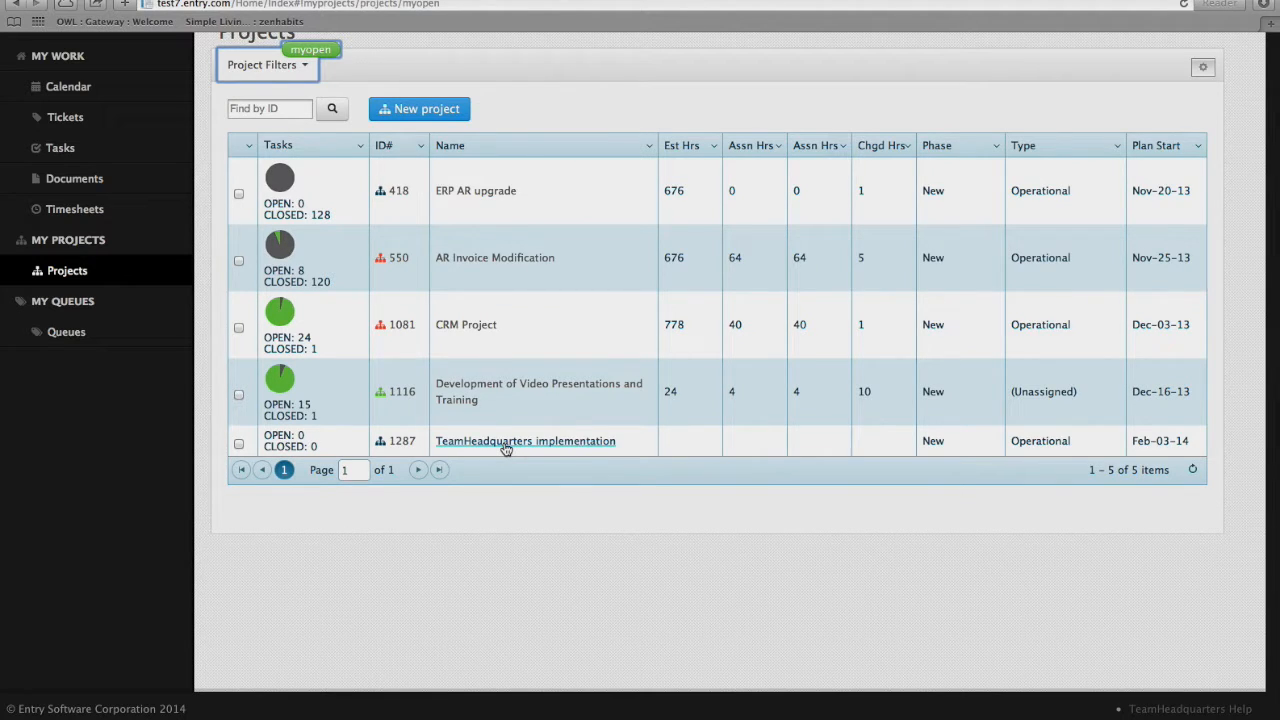
pyautogui.scroll(1, 506, 450)
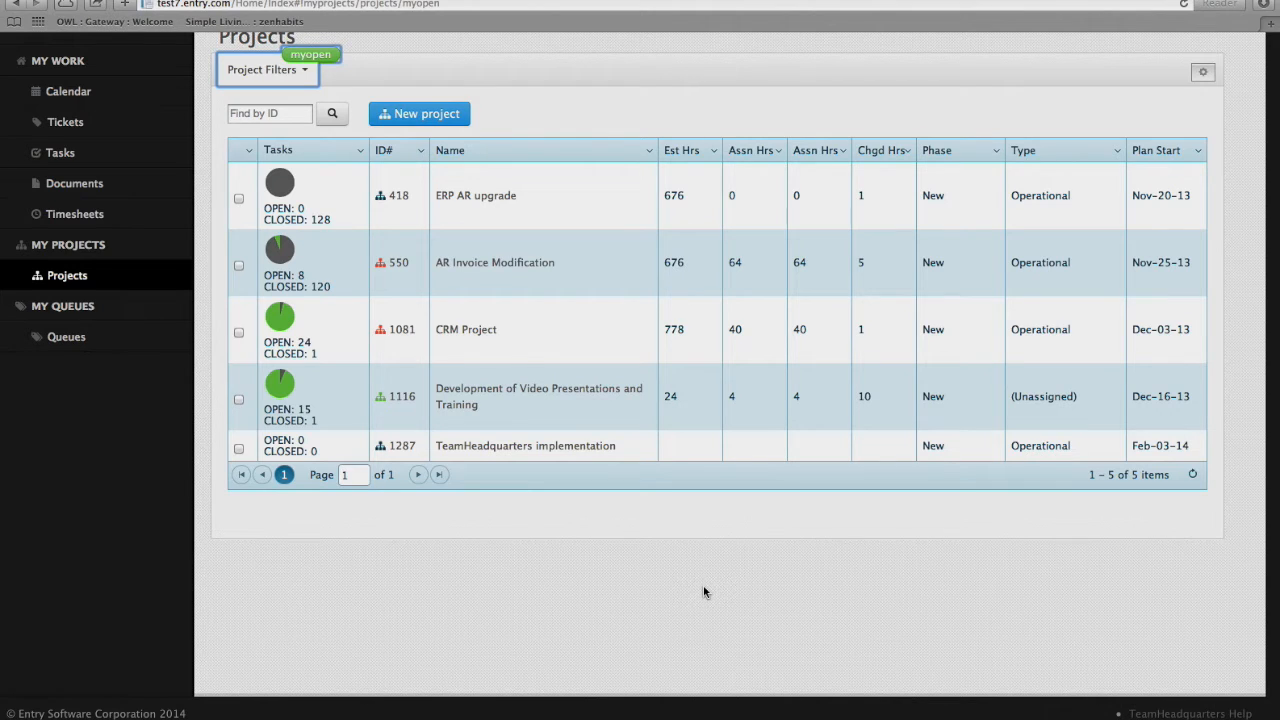
pyautogui.scroll(-1, 703, 592)
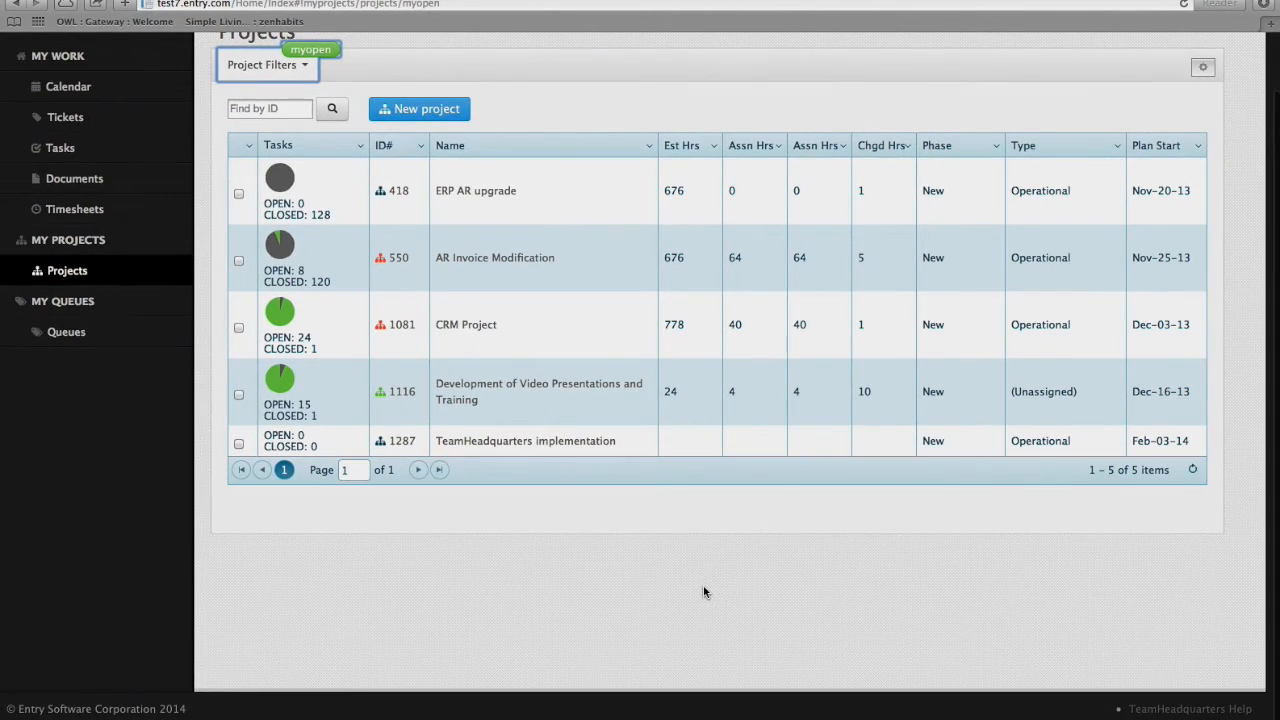